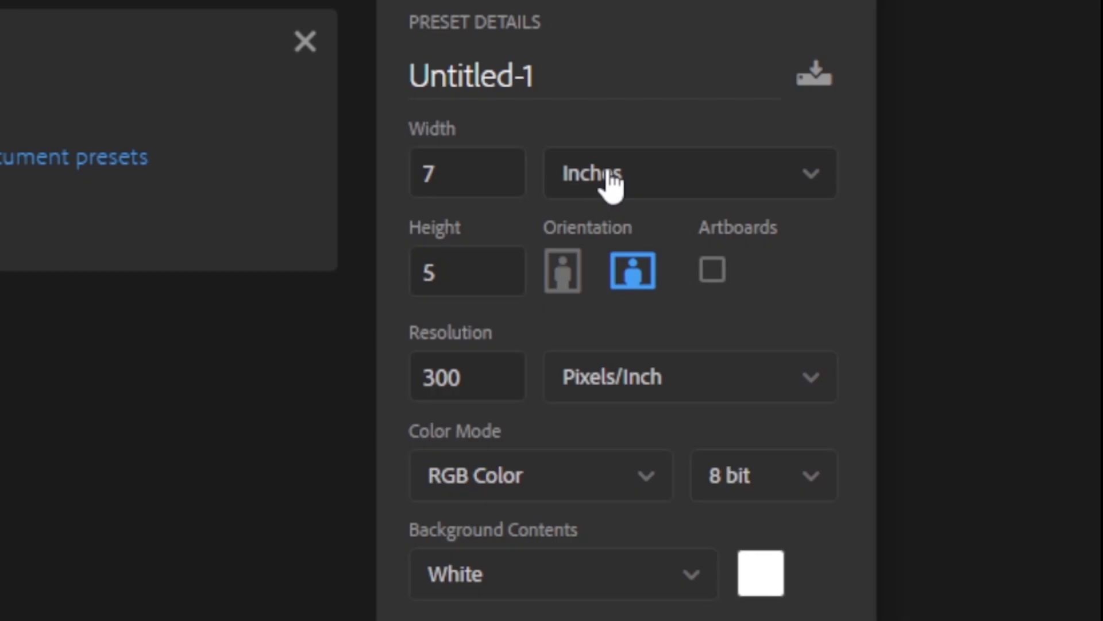
Create a new document 2000 pixels wide and 2000 pixels high.
click(857, 226)
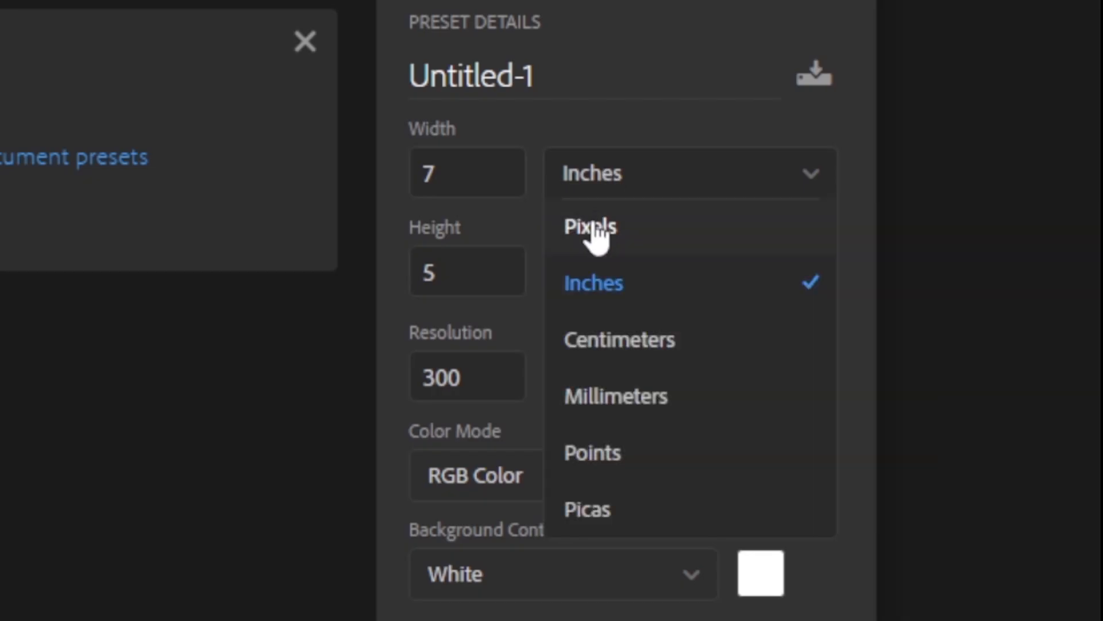
click(593, 239)
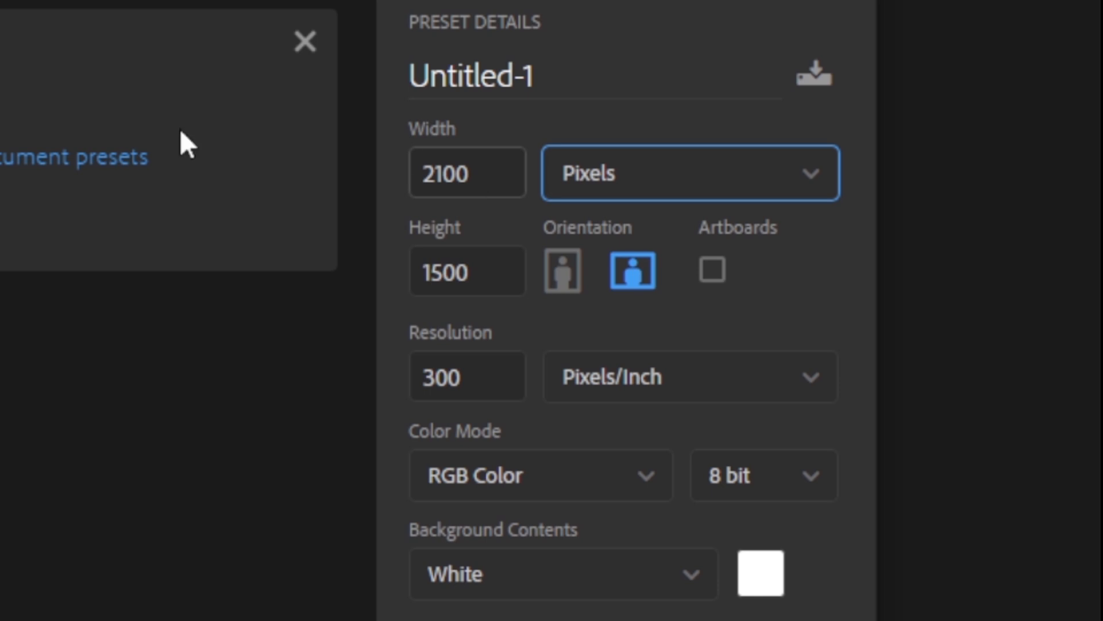
click(414, 151)
text(2000)
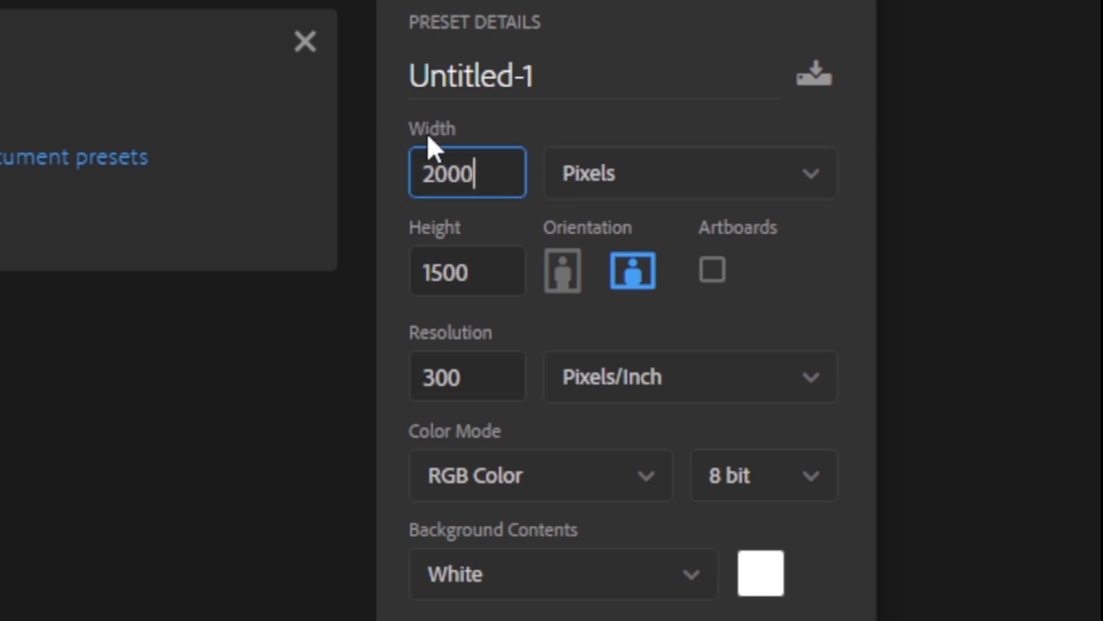
drag(477, 272, 260, 267)
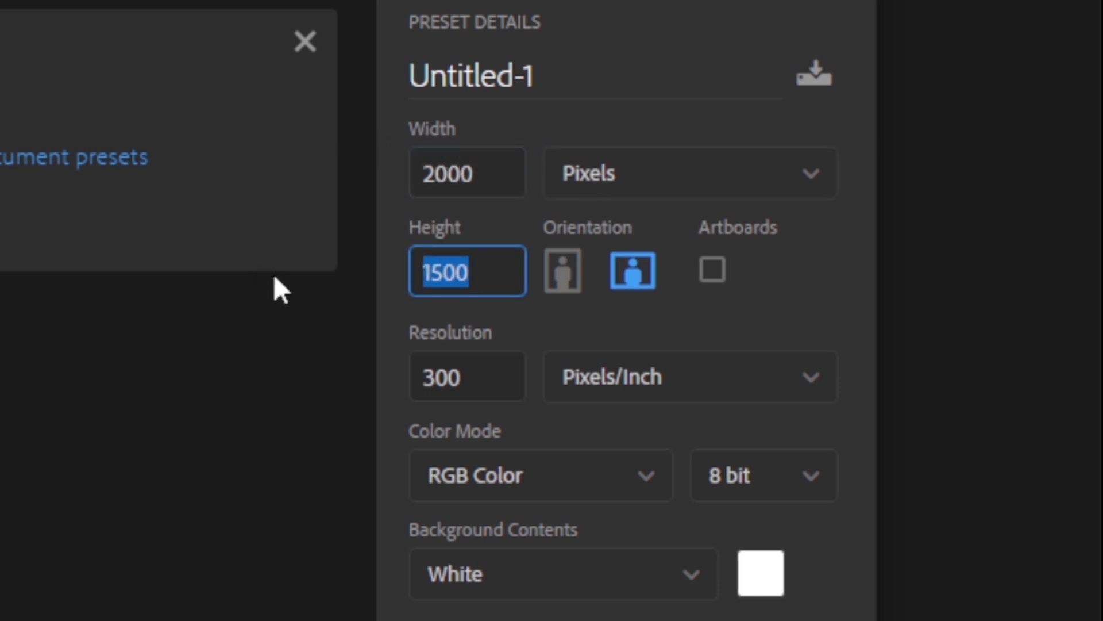
text(2000)
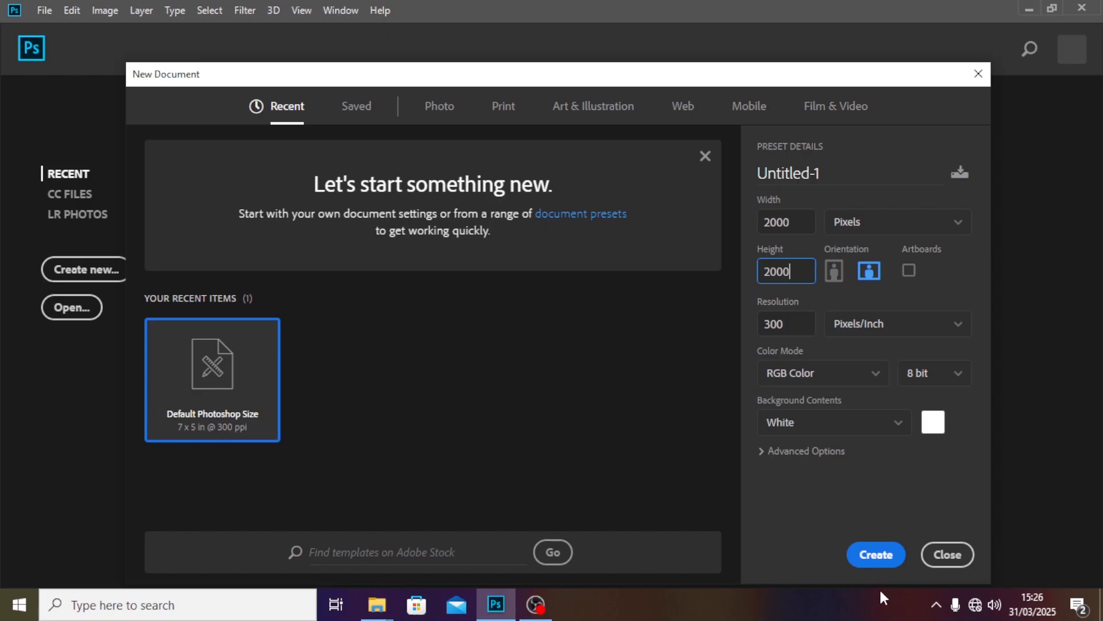
click(865, 554)
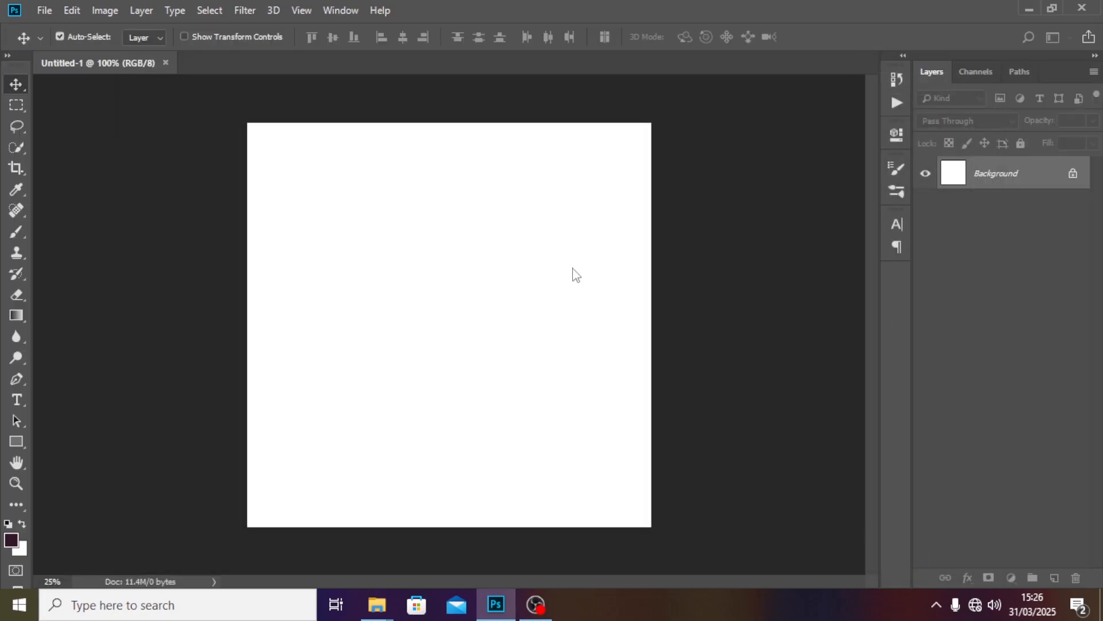
Start a new guide layout for the canvas with 4 columns and 4 rows.
click(301, 10)
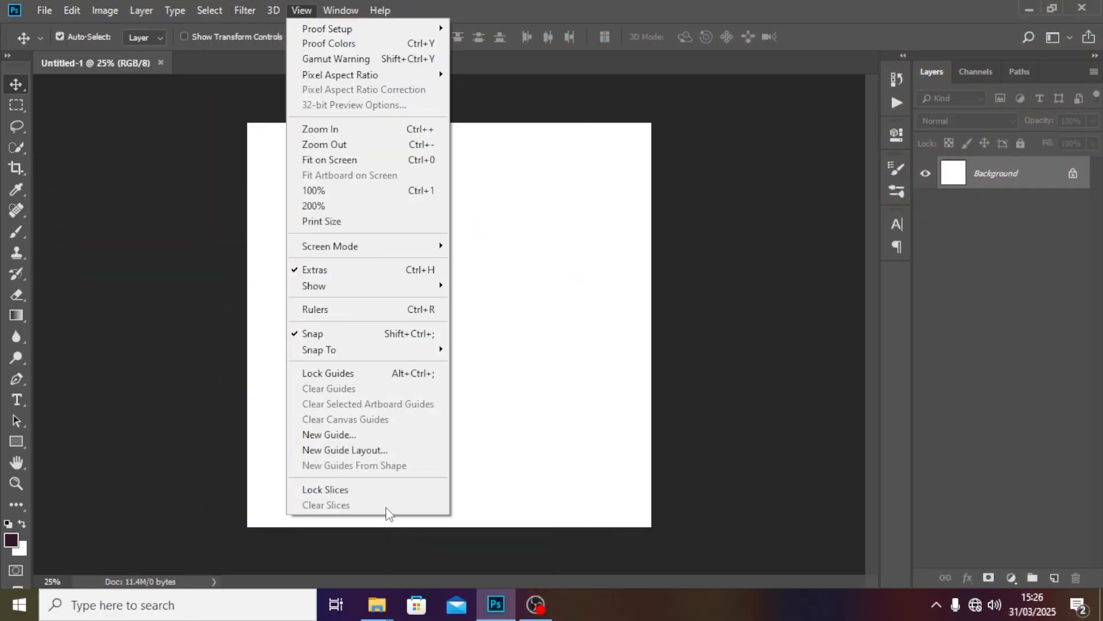
click(345, 450)
click(455, 183)
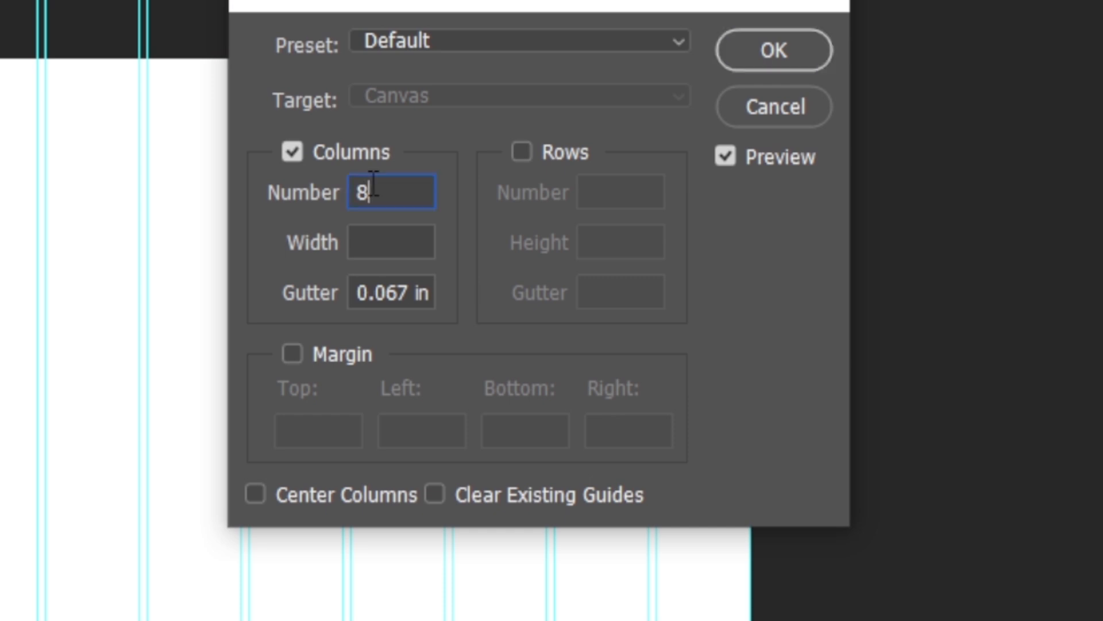
drag(373, 183, 305, 206)
text(4)
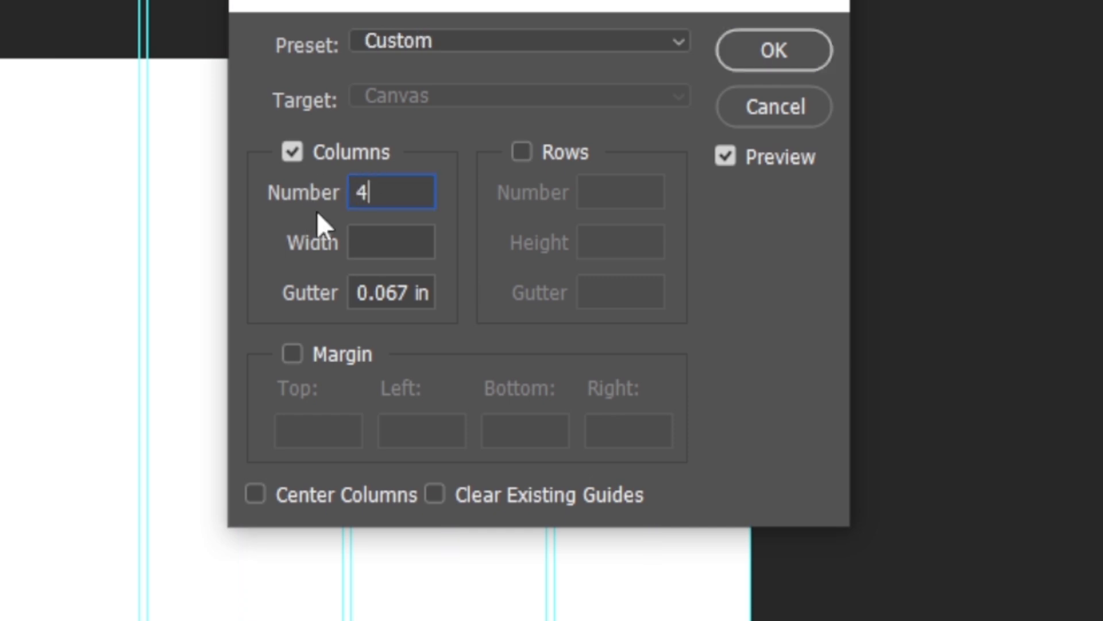
click(520, 154)
key(Tab)
text(4)
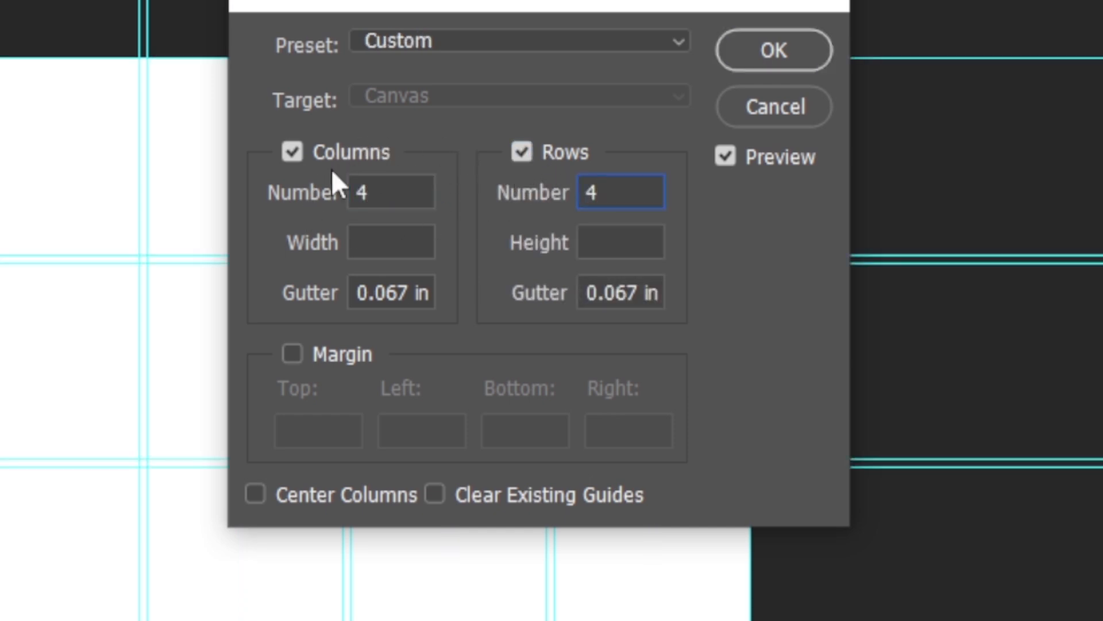
Set the column and row gutters to 0 and apply the guide layout.
double_click(408, 286)
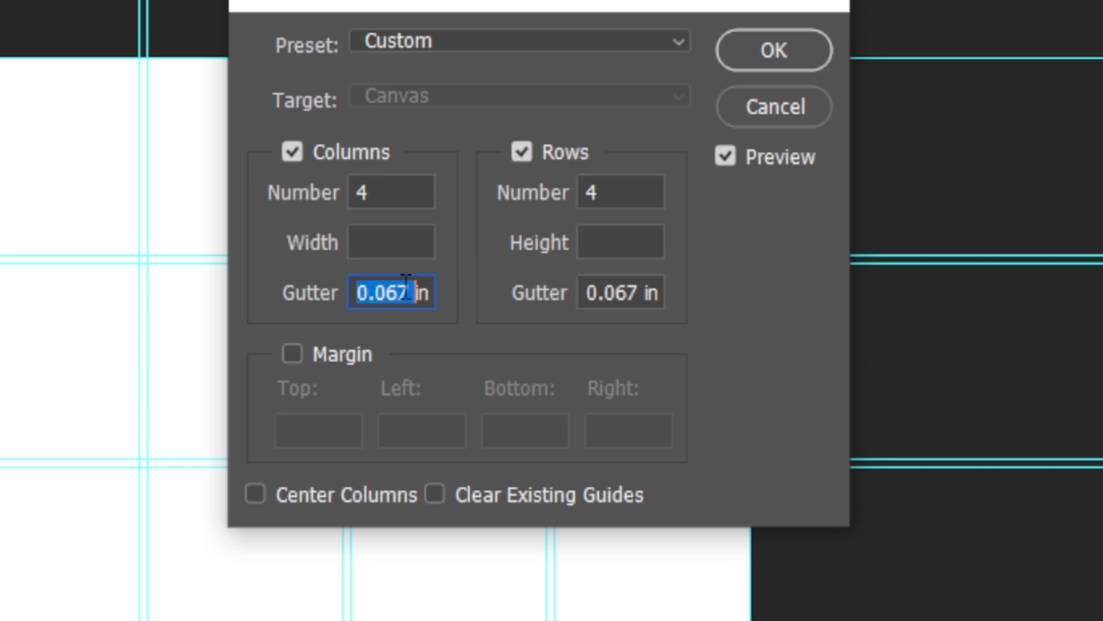
text(0)
click(602, 290)
text(0)
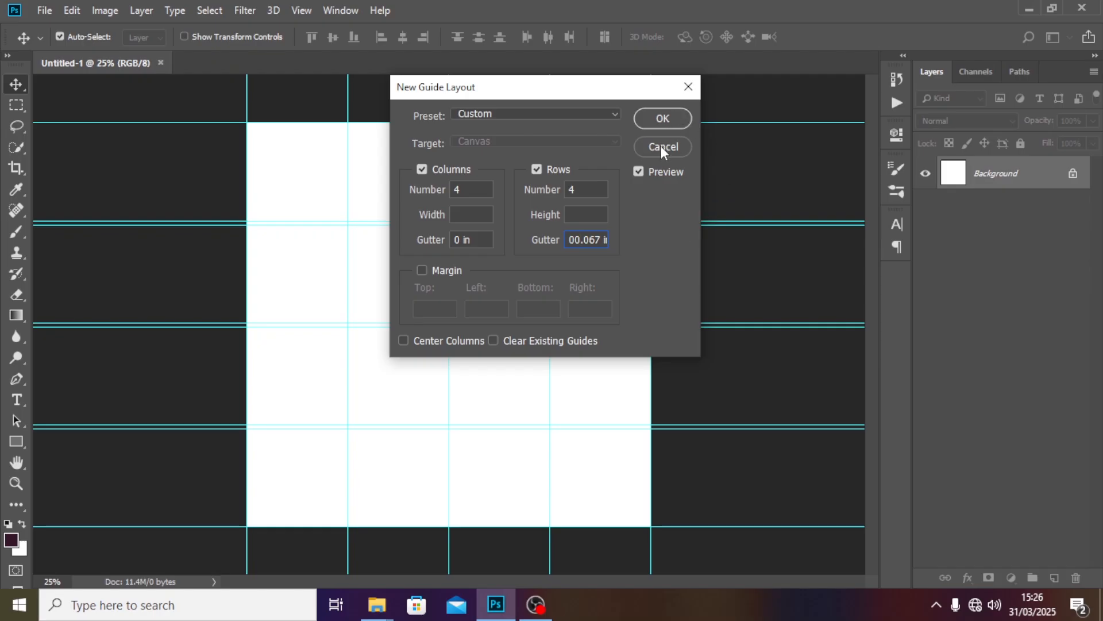
key(ctrl+a)
text(0)
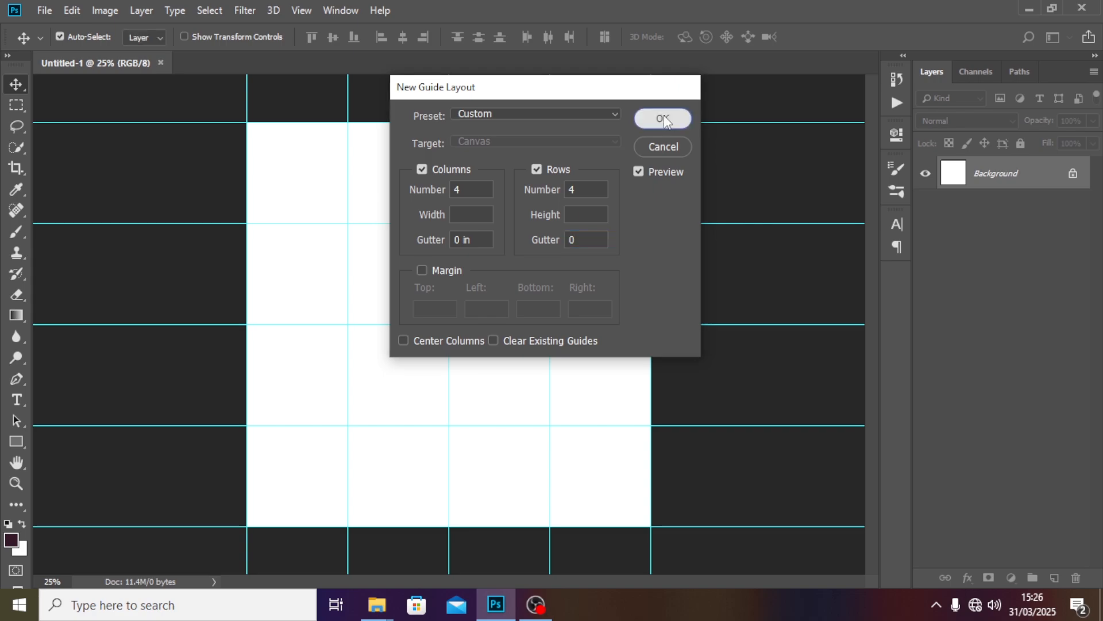
click(664, 115)
Add a solid color fill layer in black above the background.
click(1012, 578)
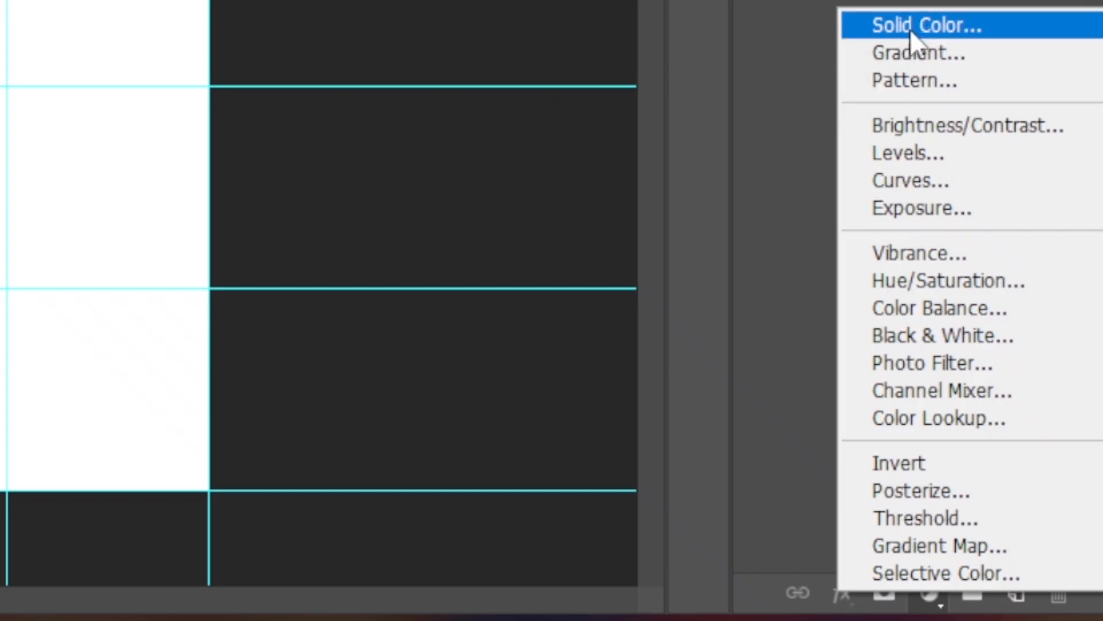
click(909, 28)
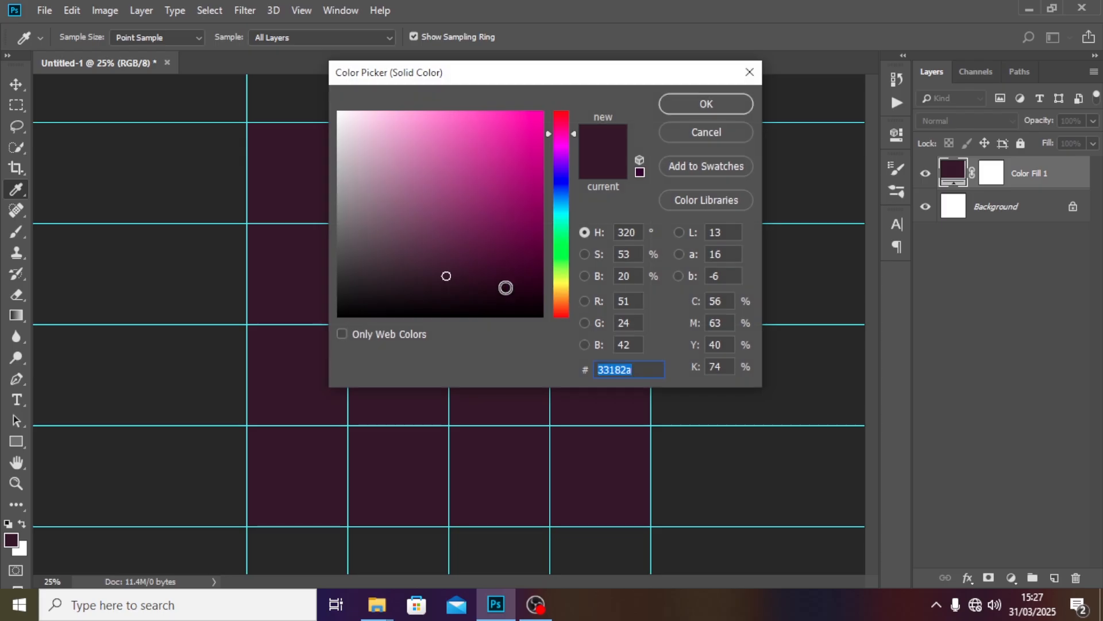
drag(506, 287, 320, 327)
click(692, 104)
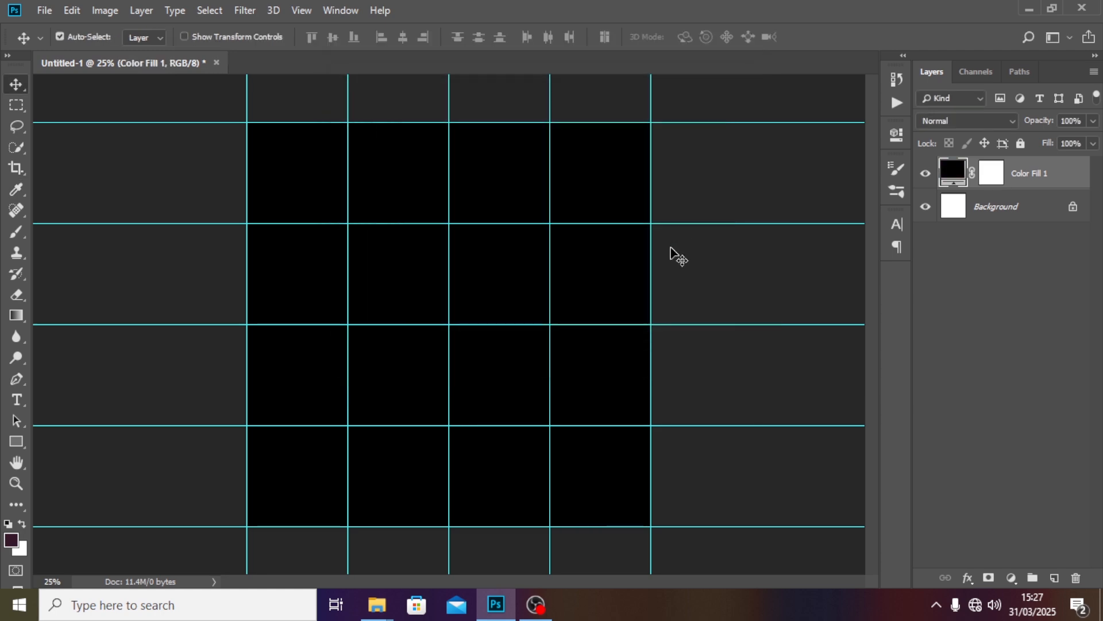
Place the "LOWER copy" contact strip from folder 26 as an embedded file.
click(44, 10)
click(77, 292)
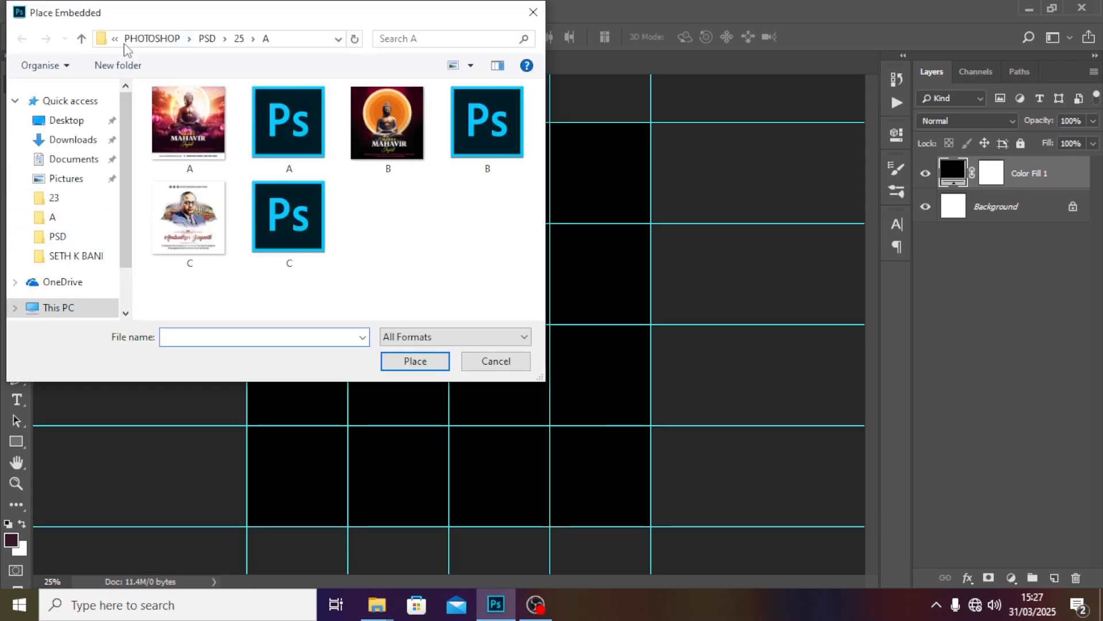
click(81, 38)
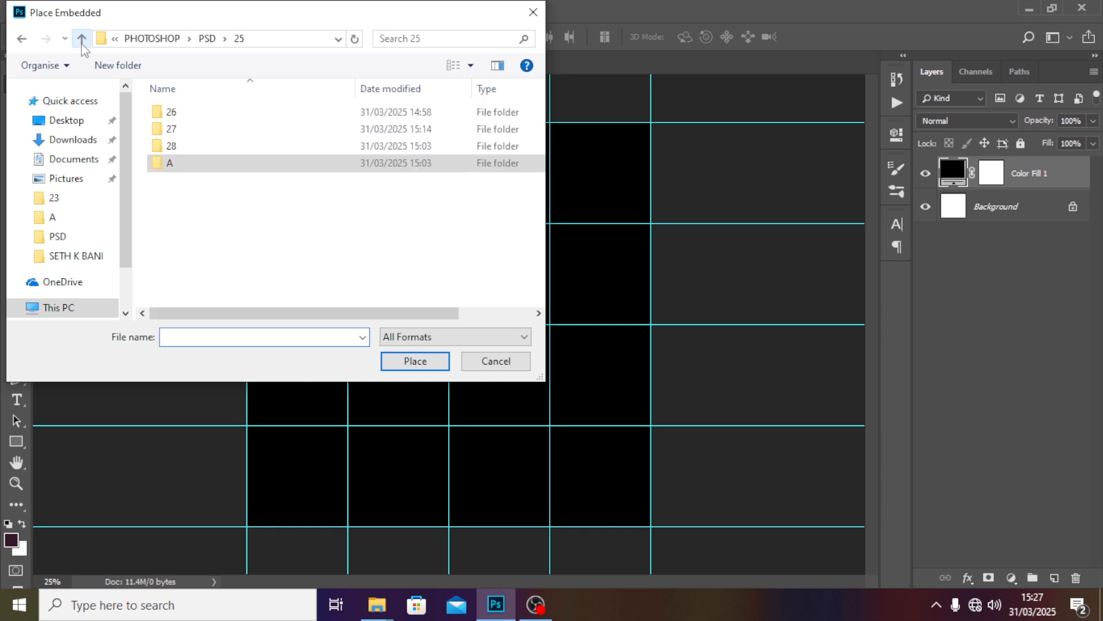
double_click(173, 118)
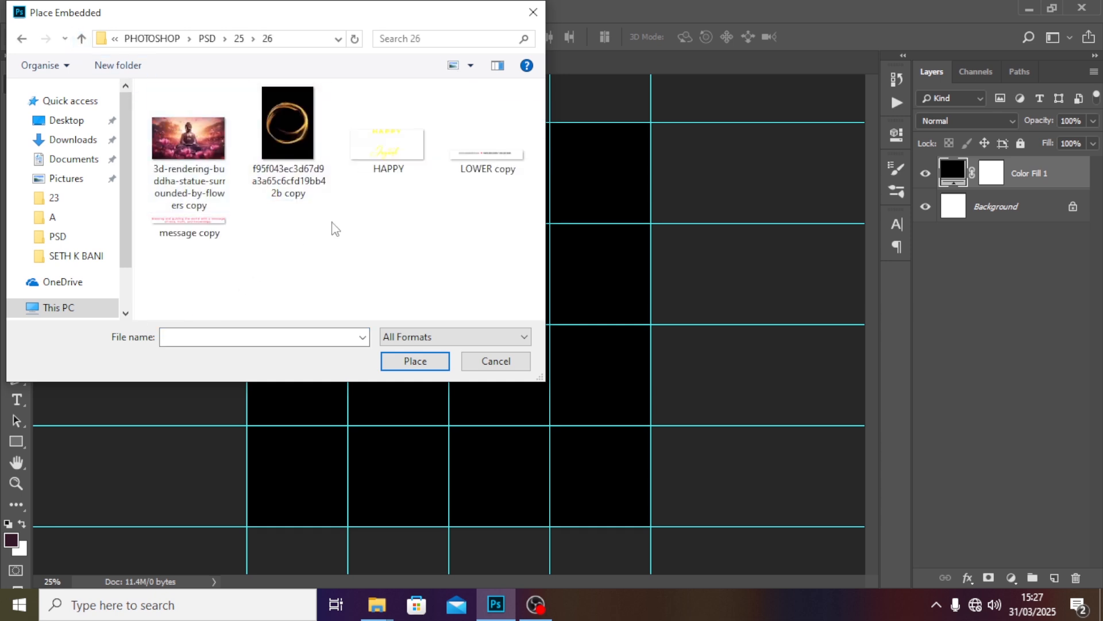
click(484, 163)
click(415, 362)
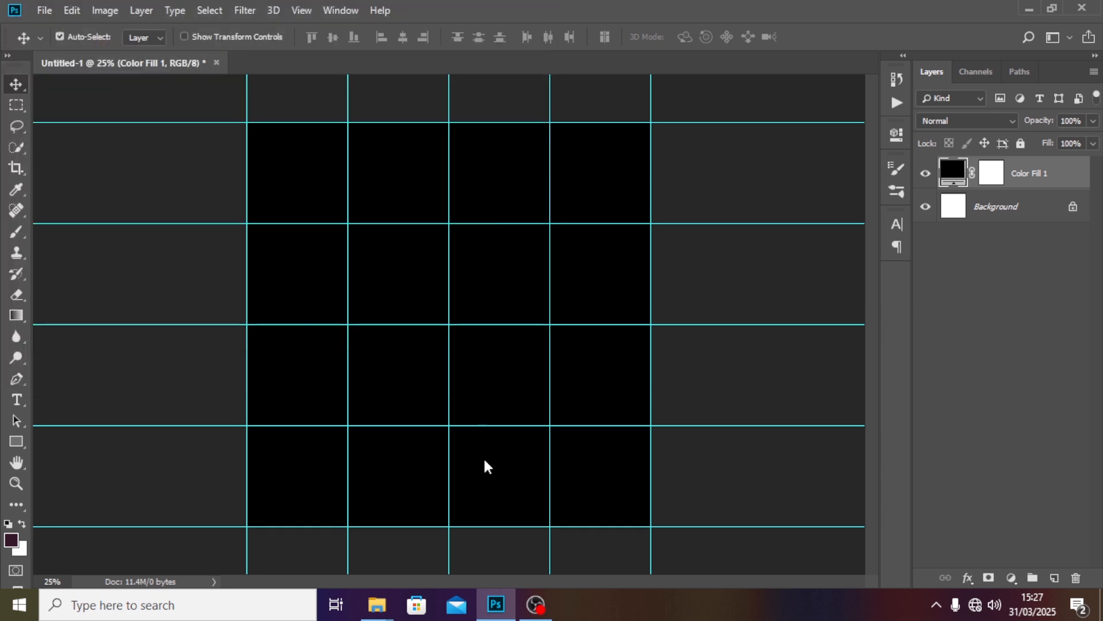
key(Return)
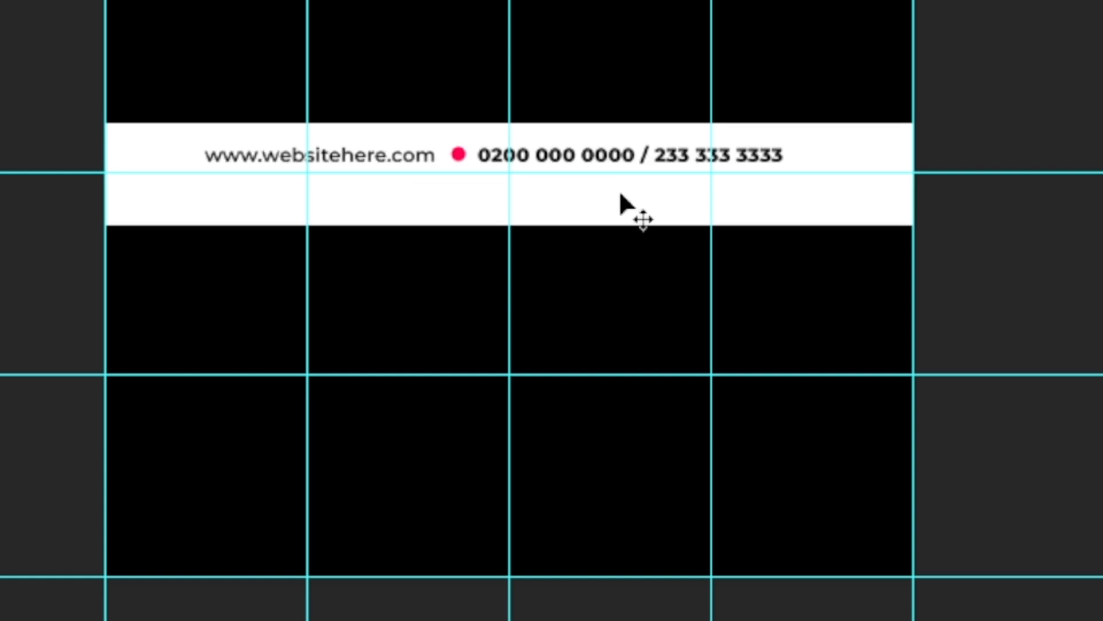
Move the white contact strip down and nudge it flush with the canvas's bottom edge.
drag(649, 149, 651, 523)
key(Down)
key(Down)
key(Down)
key(Down)
key(Down)
key(Down)
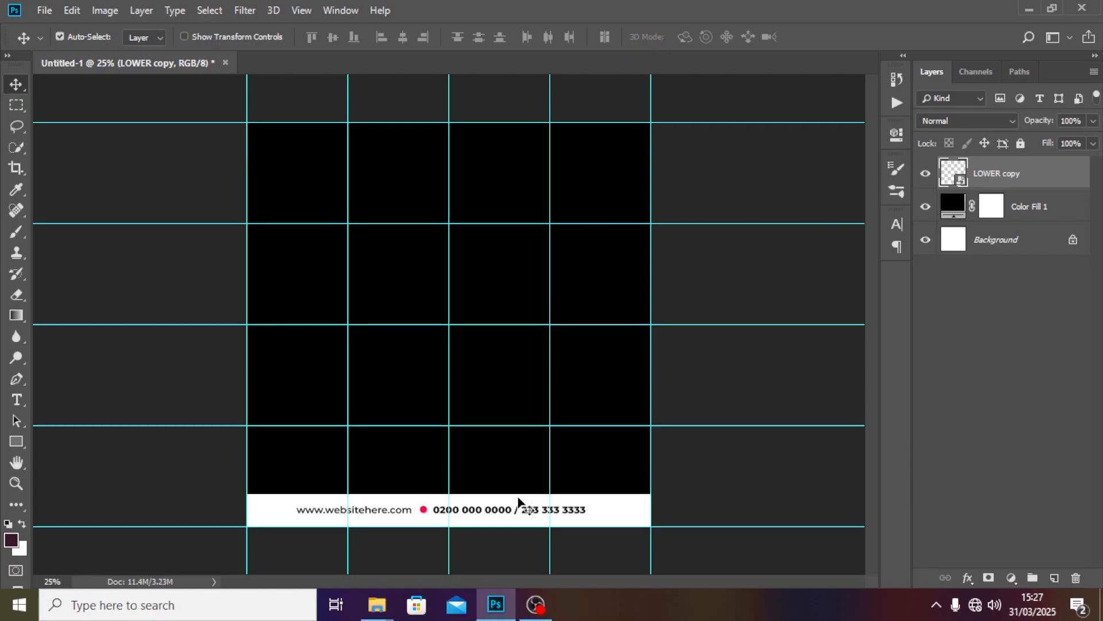
key(Up)
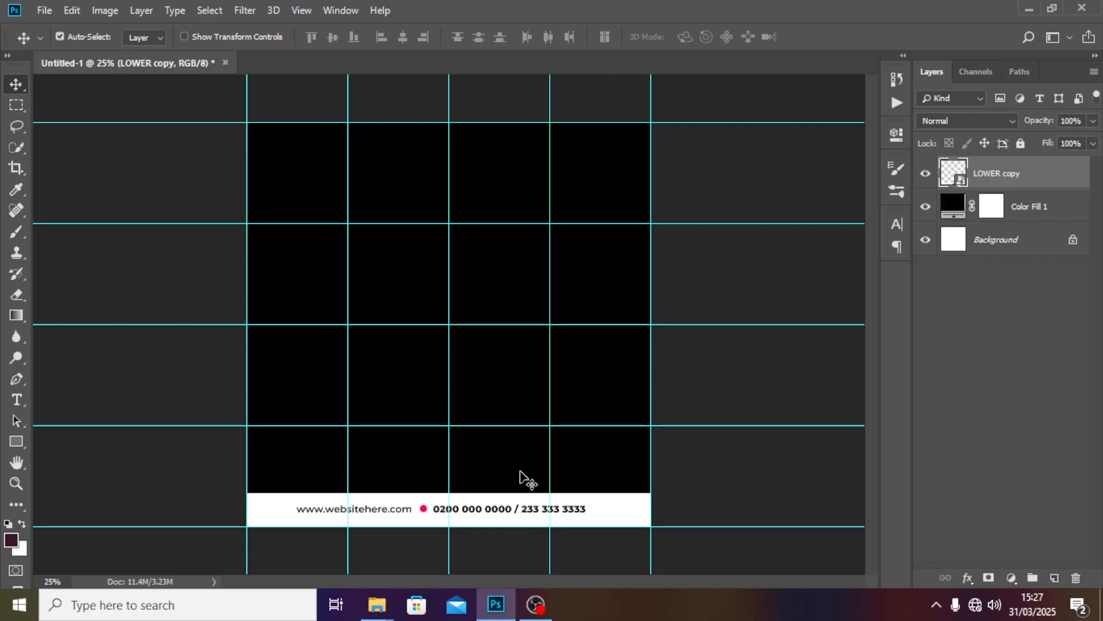
Place the "HAPPY" title image embedded, enlarge it to about 113%, and position it centred just above the contact strip.
click(46, 9)
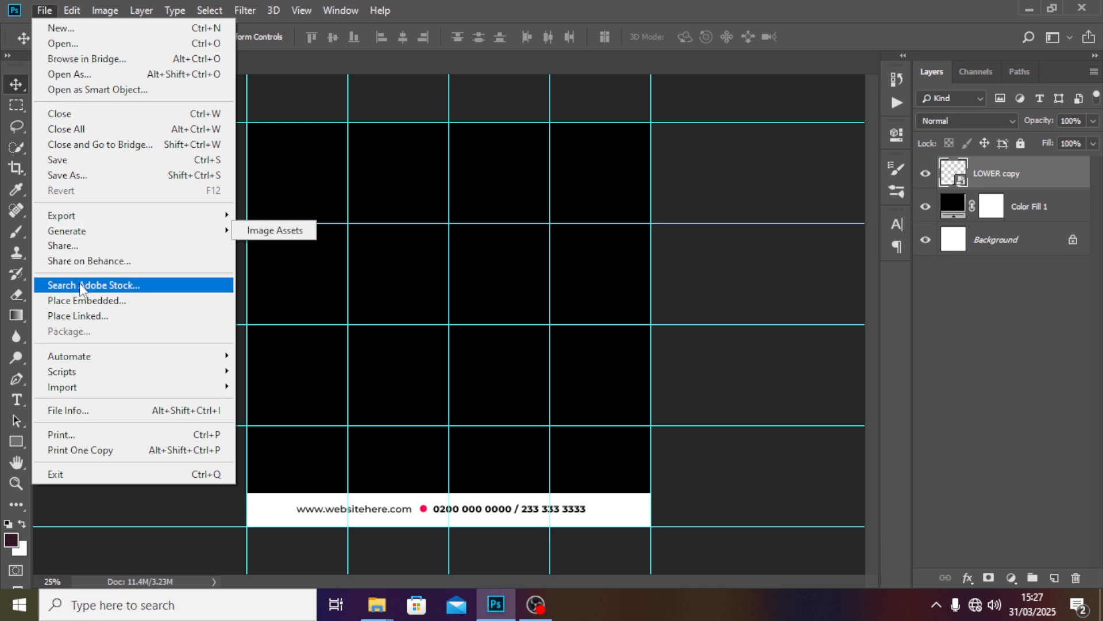
click(81, 300)
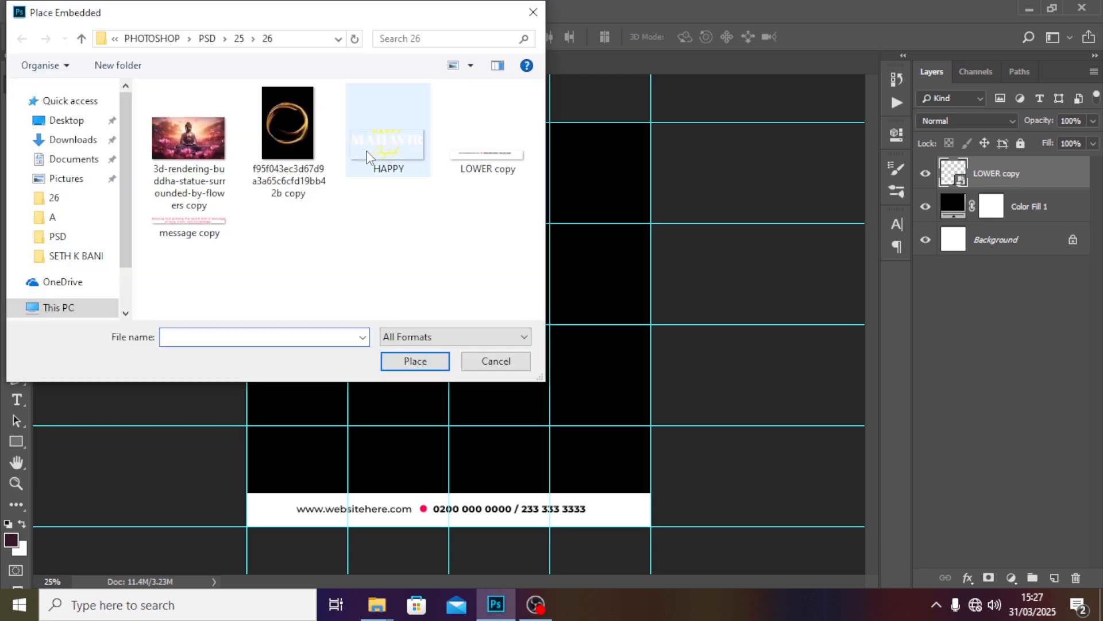
click(381, 149)
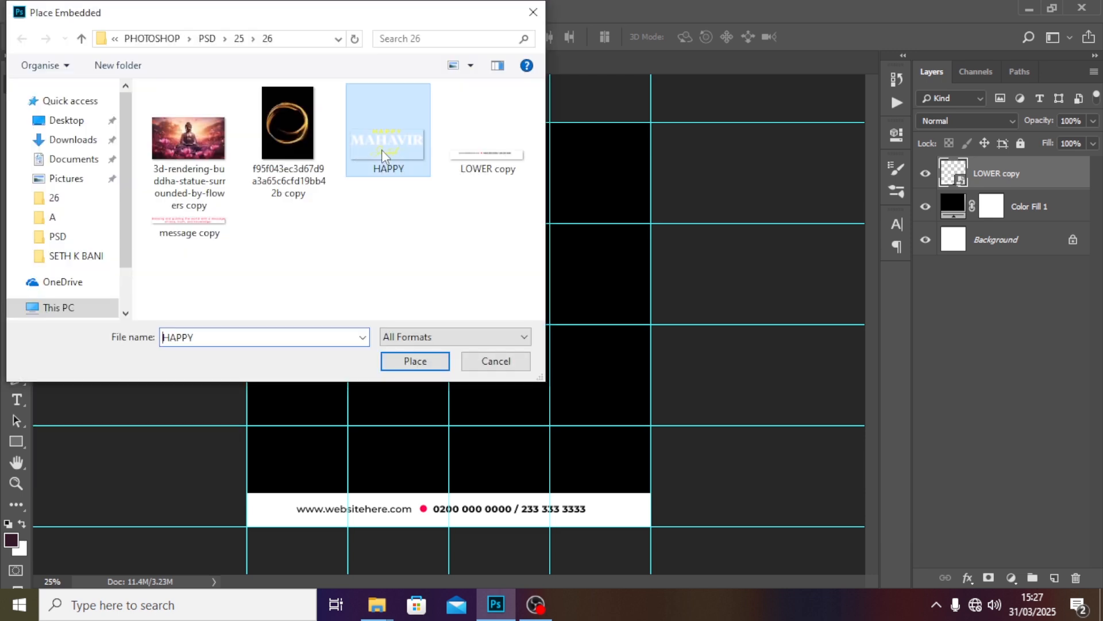
click(420, 366)
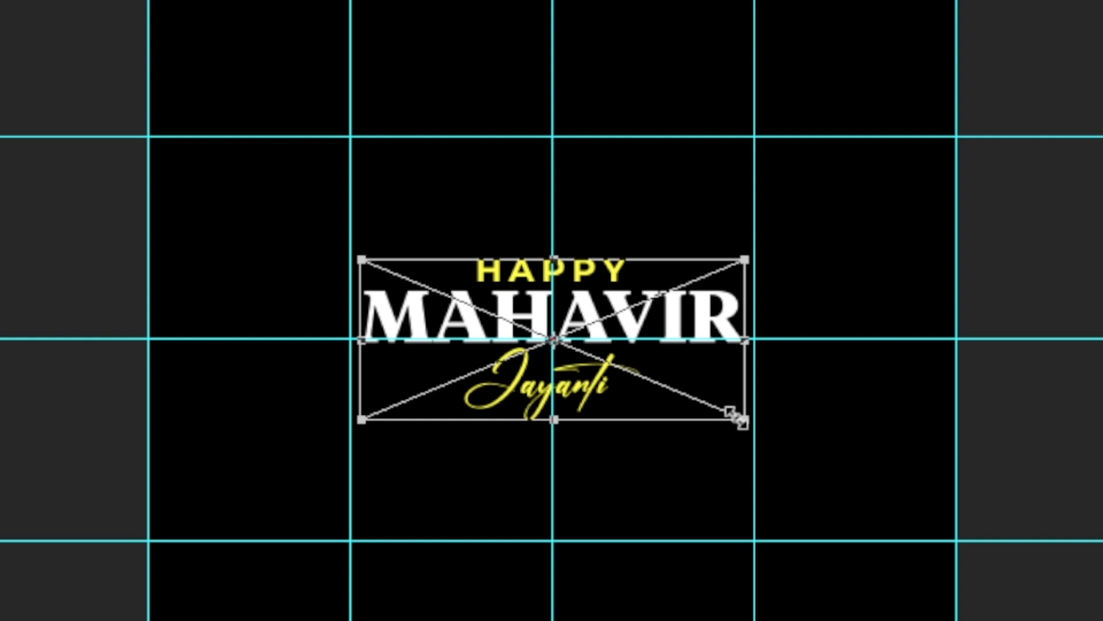
drag(746, 416, 771, 413)
drag(674, 316, 673, 489)
key(Return)
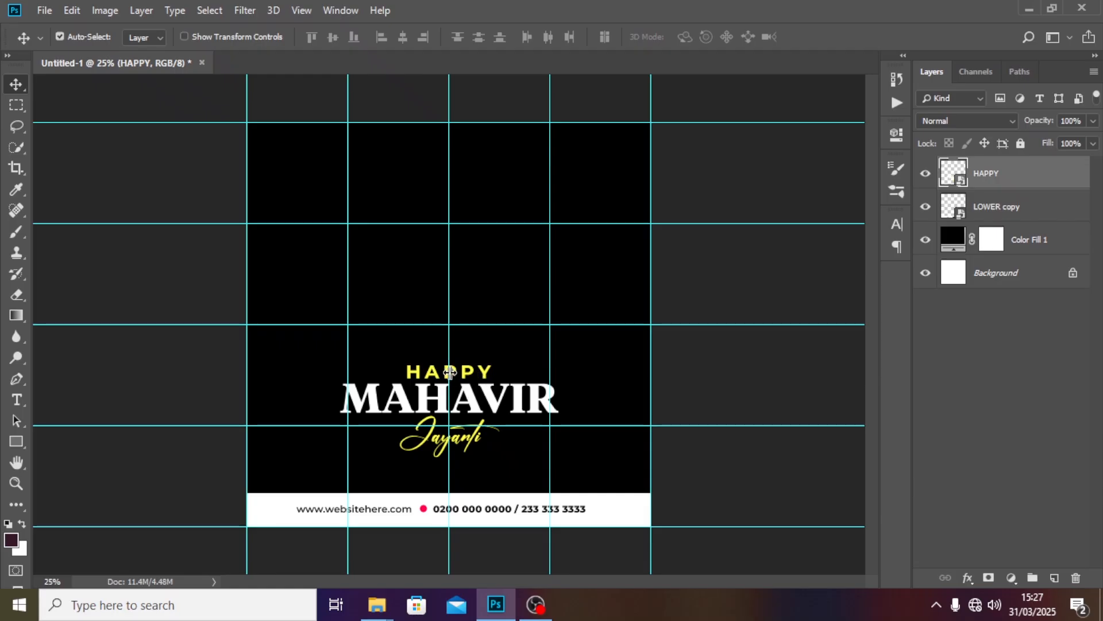
key(ctrl+t)
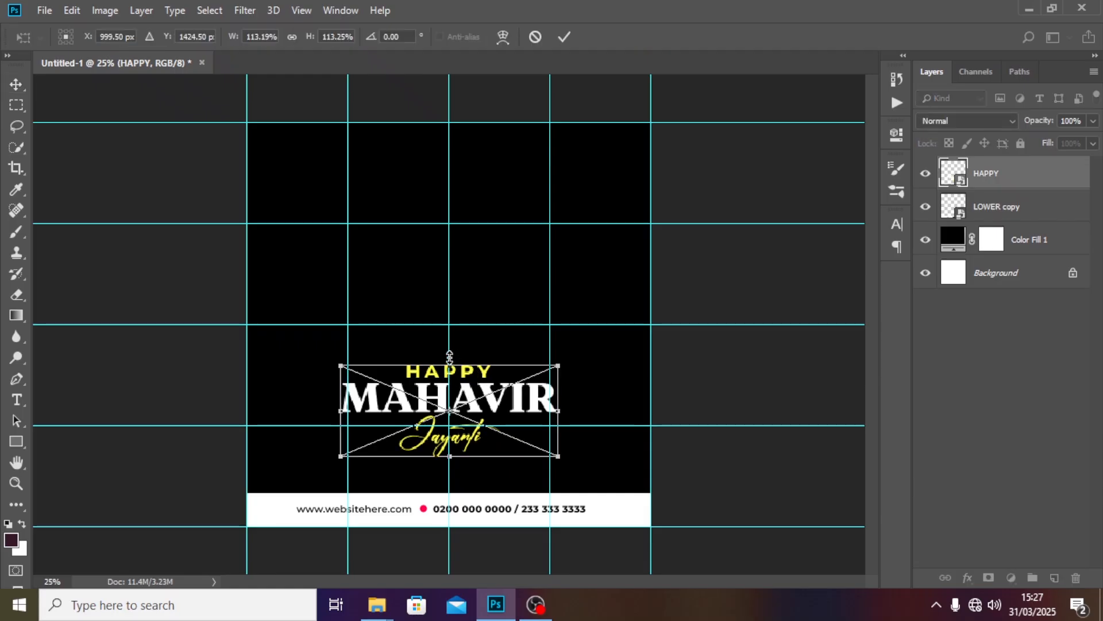
key(Return)
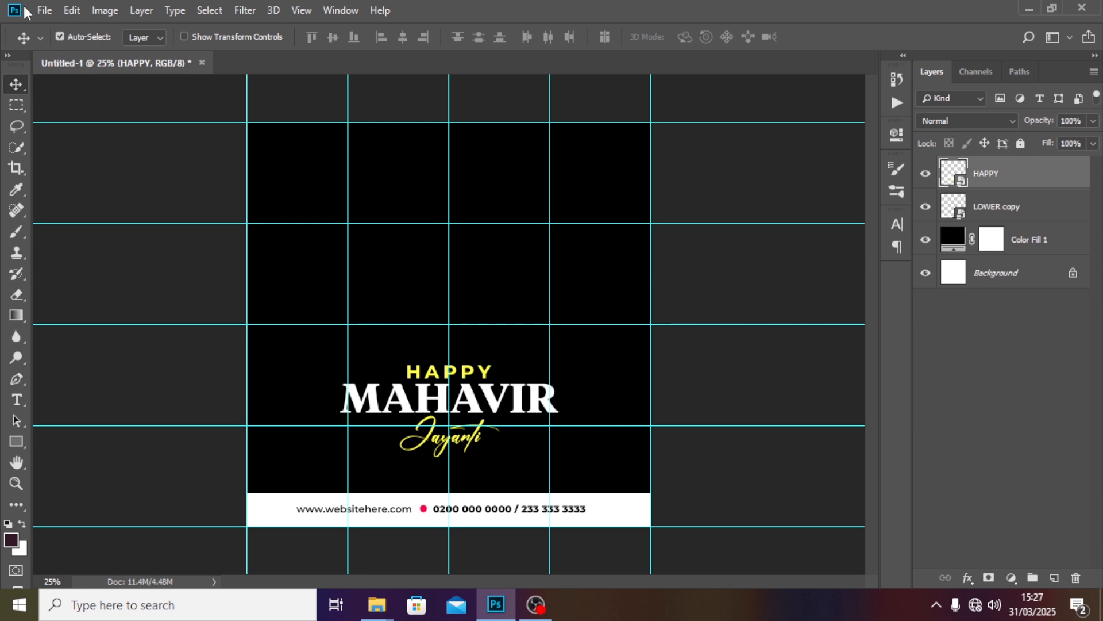
Place the "message copy" text image as an embedded file at the middle of the canvas.
click(44, 10)
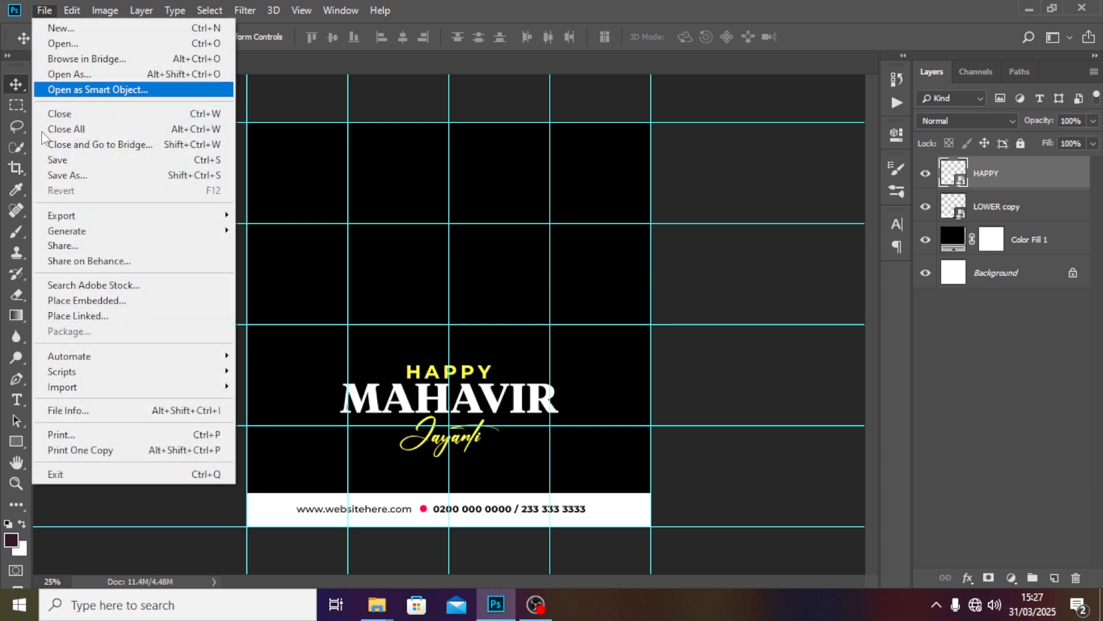
click(67, 303)
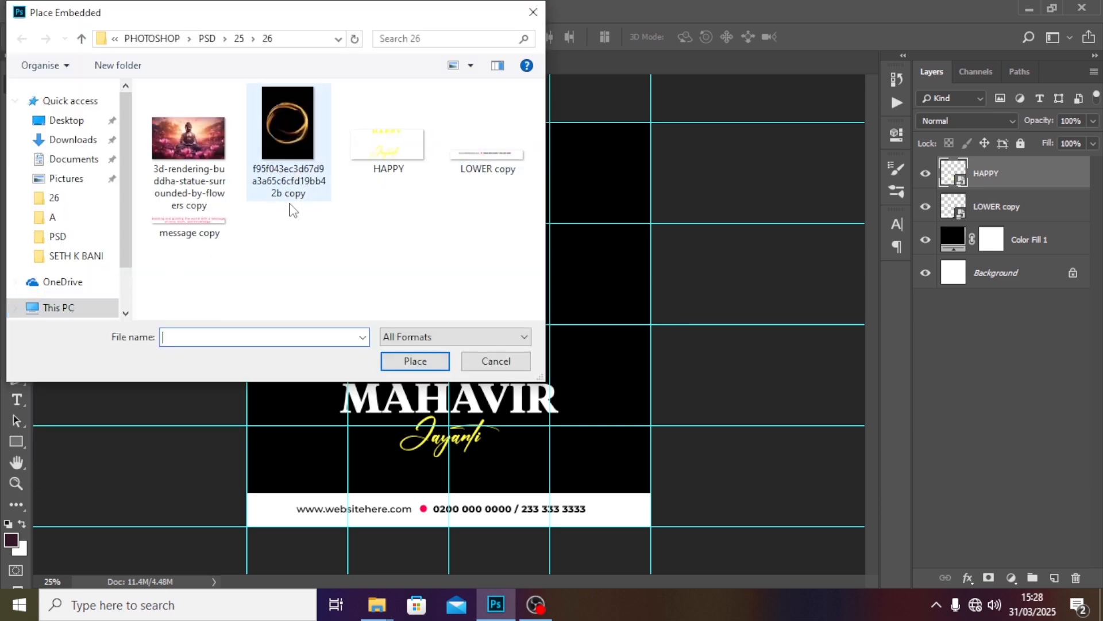
click(183, 227)
click(415, 361)
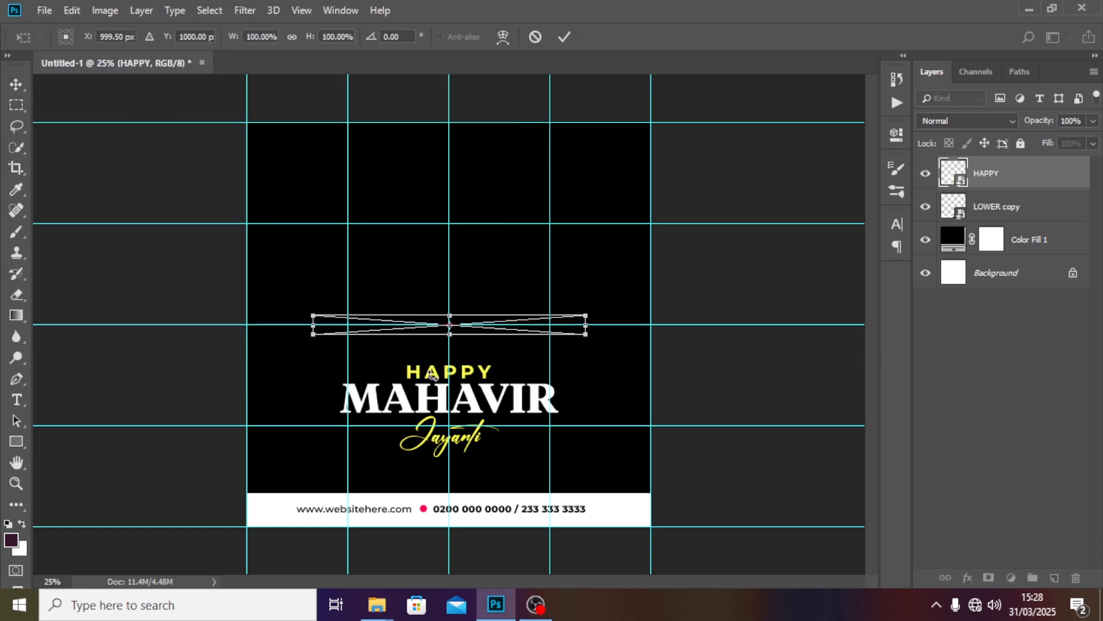
key(Return)
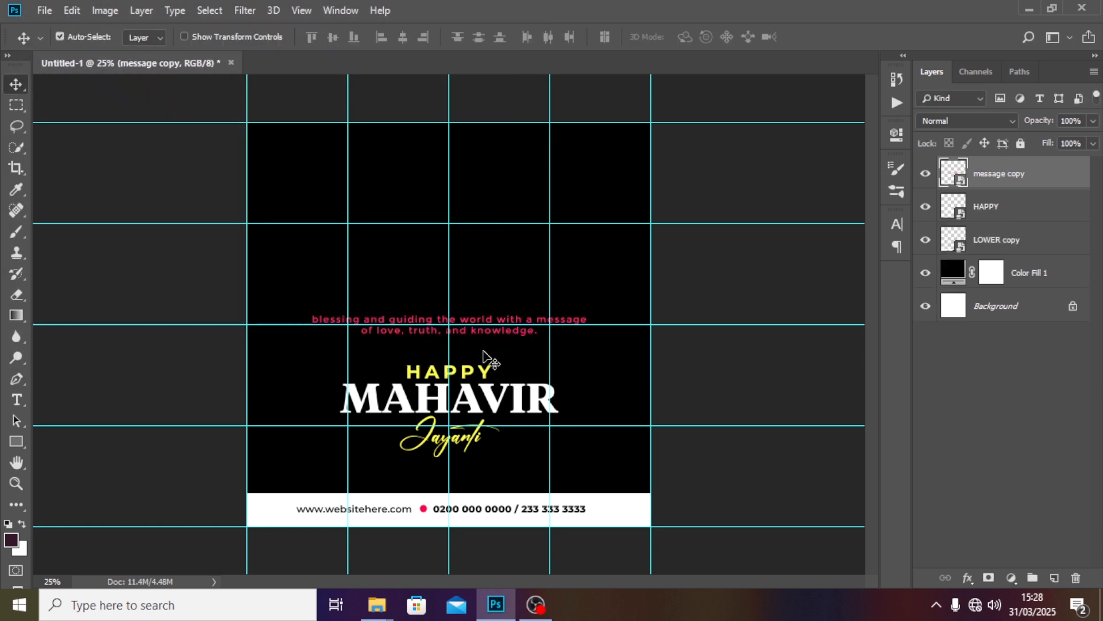
click(475, 374)
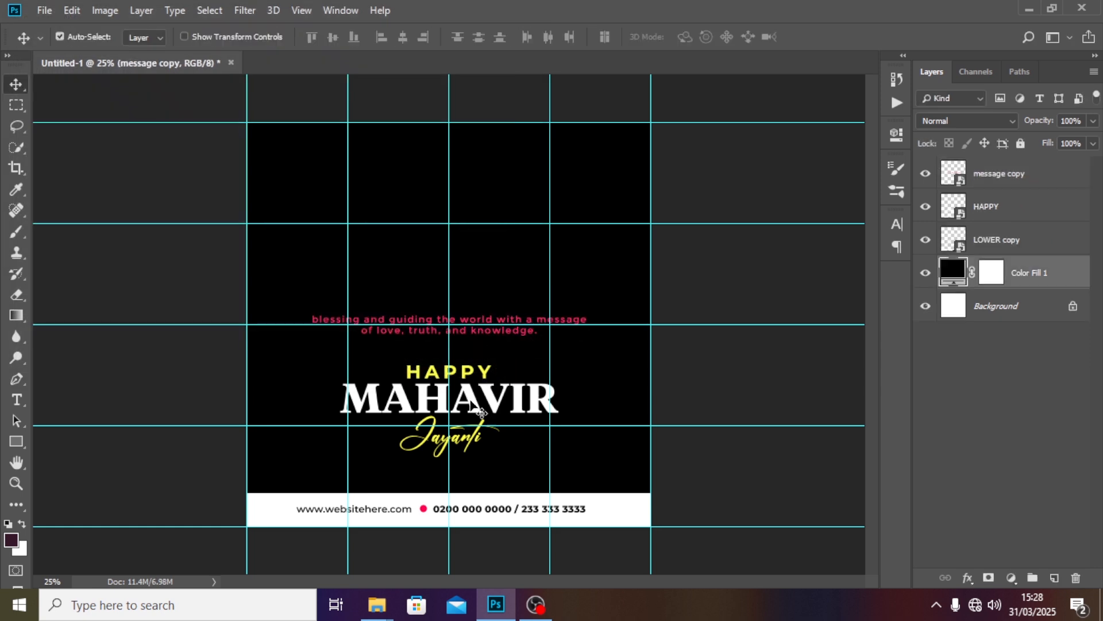
Move the pink "message copy" text down between the "Jayanti" lettering and the white contact strip, and hide the guides.
drag(478, 304, 482, 385)
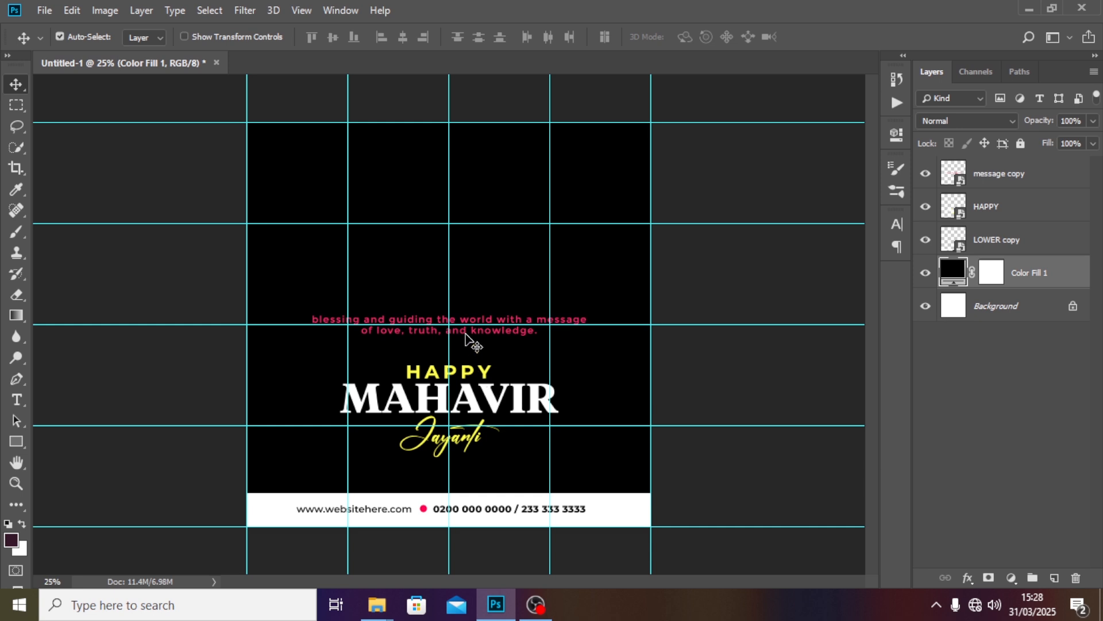
drag(464, 335, 466, 392)
click(1004, 176)
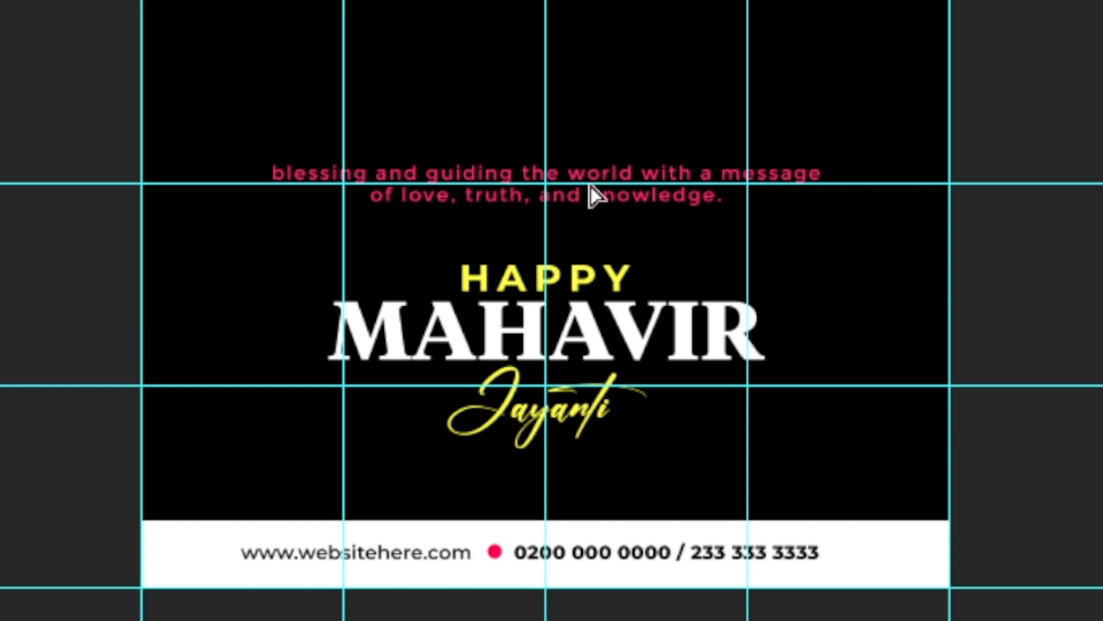
drag(473, 330, 482, 447)
drag(607, 424, 595, 473)
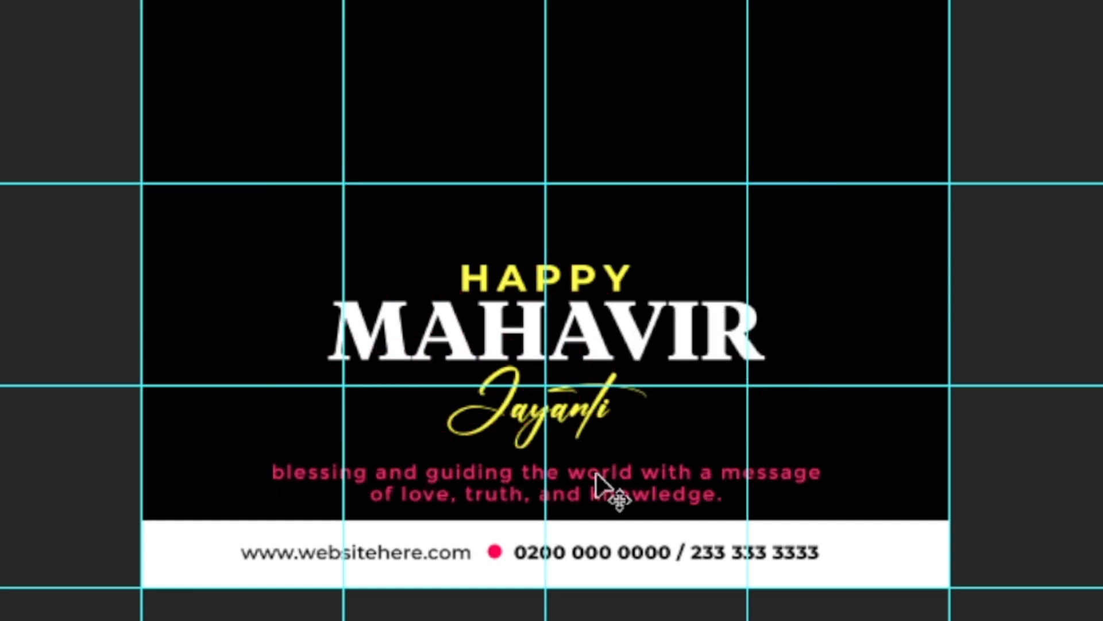
key(ctrl+semicolon)
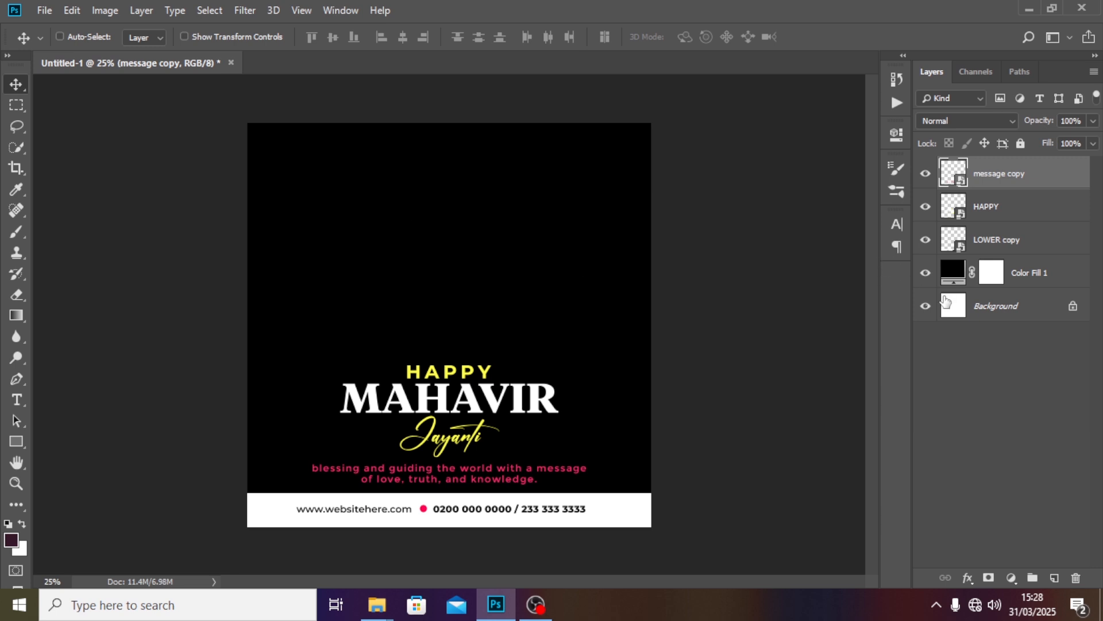
Place the "3d-rendering-buddha-statue-surrounded-by-flowers copy" image embedded, directly above the Color Fill 1 layer.
click(1017, 275)
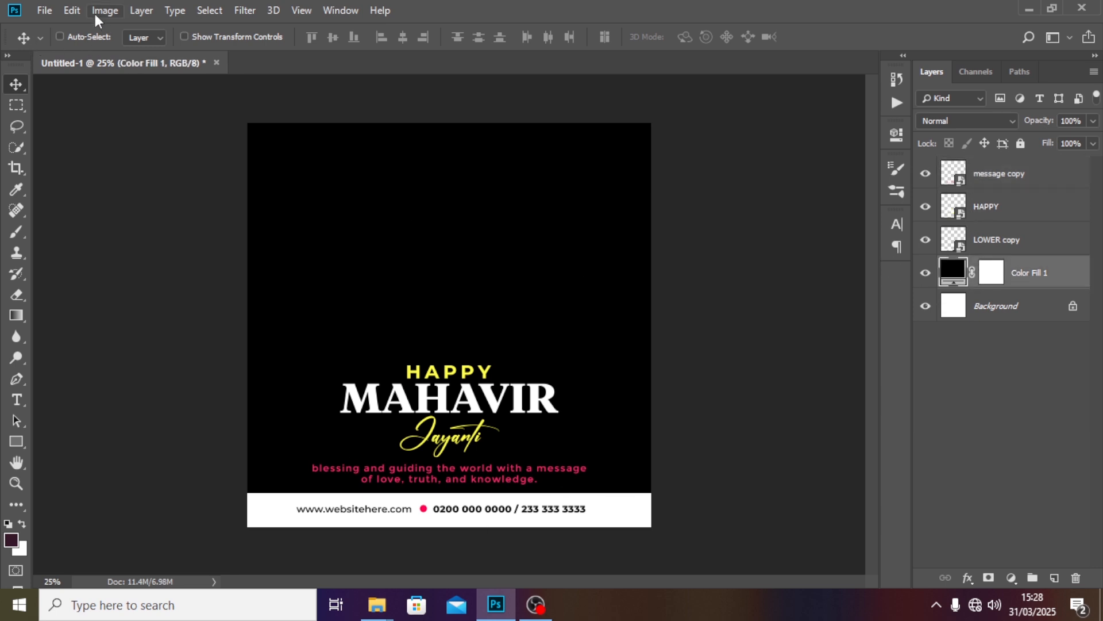
click(44, 10)
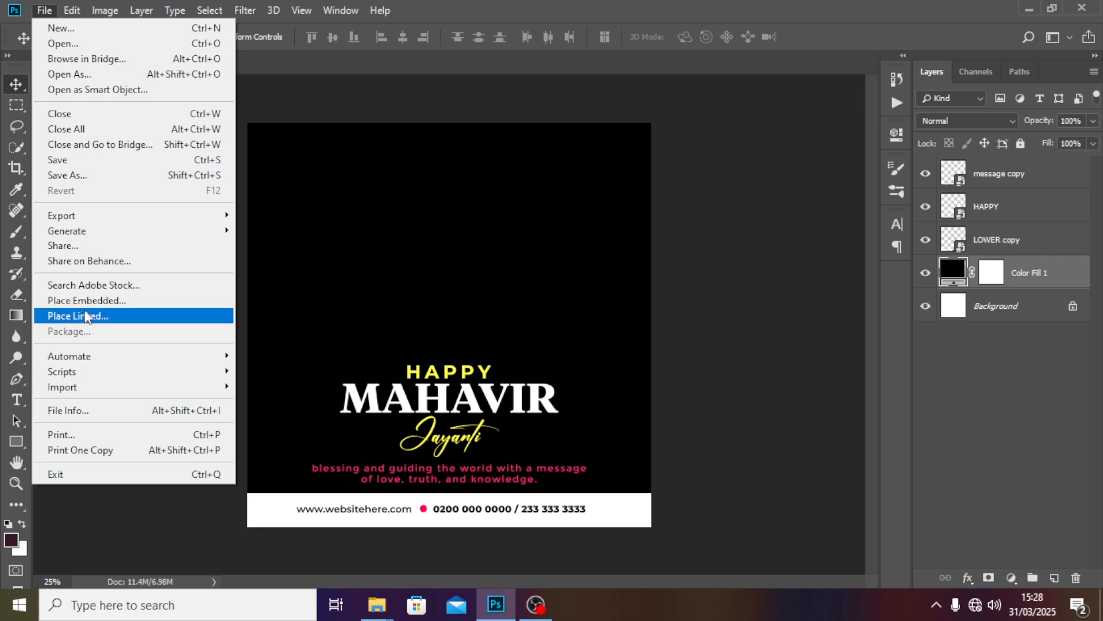
click(93, 301)
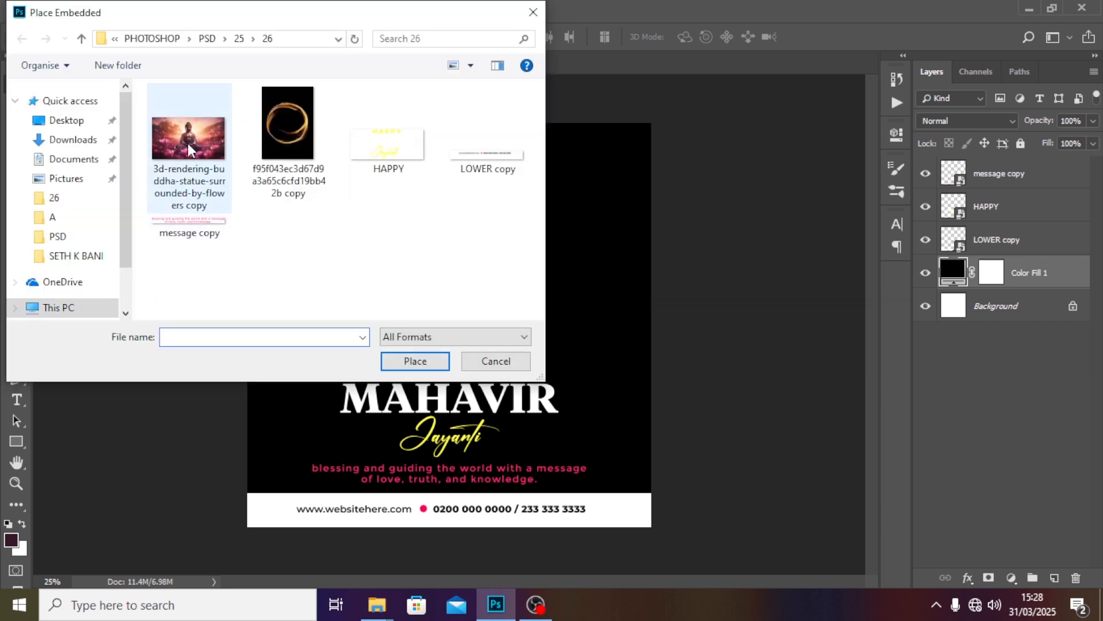
click(197, 151)
click(416, 362)
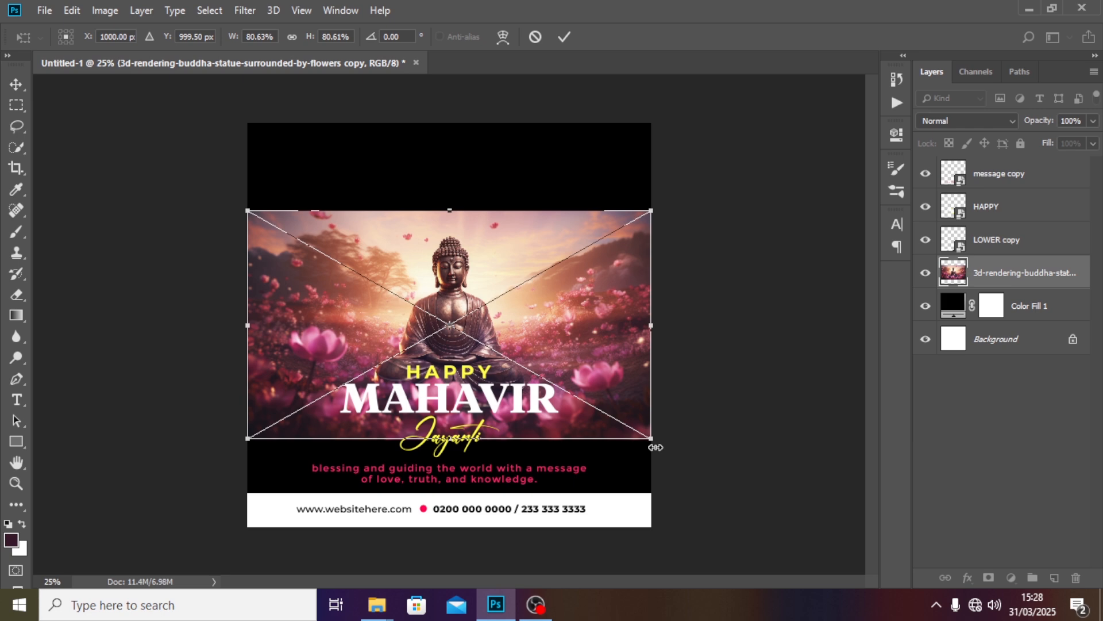
Enlarge the Buddha image to about 109% and move it up so it fills the upper part of the canvas.
drag(655, 444, 770, 538)
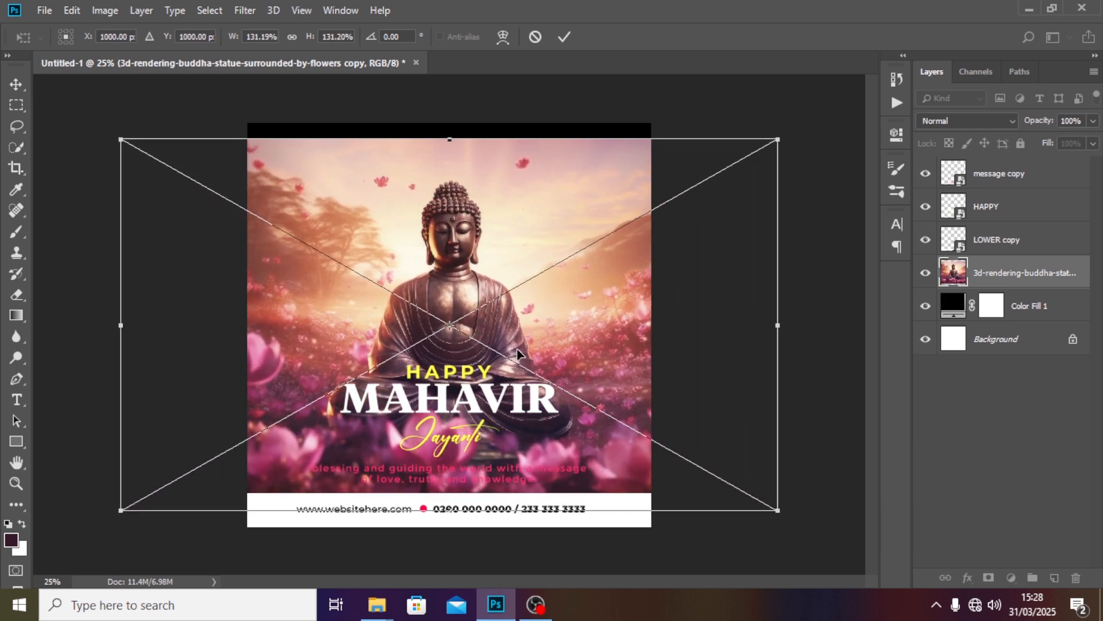
drag(545, 356, 549, 302)
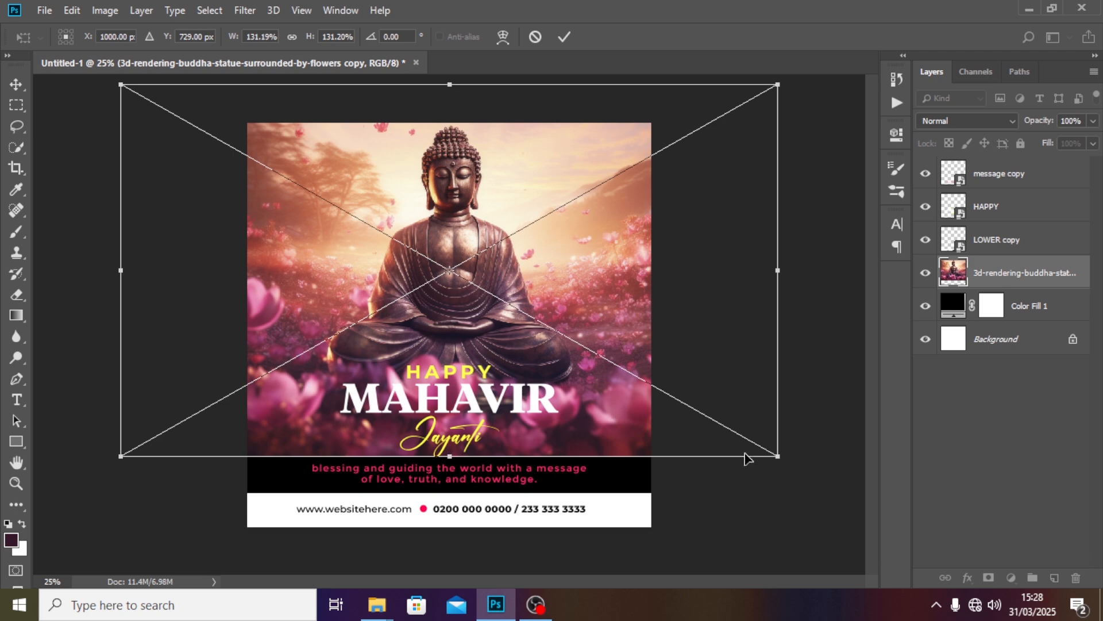
drag(778, 455, 722, 421)
Nudge the Buddha image left to X 985 px, using the guides to centre the statue, and commit the placement.
key(ctrl+semicolon)
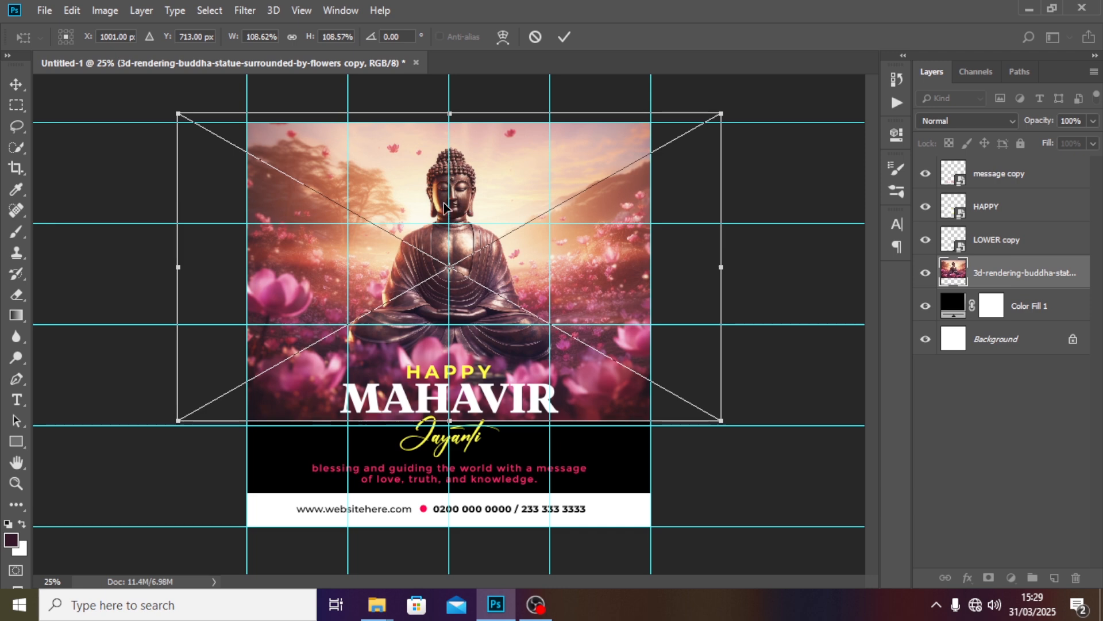
key(Left)
key(Left)
key(Left)
key(Left)
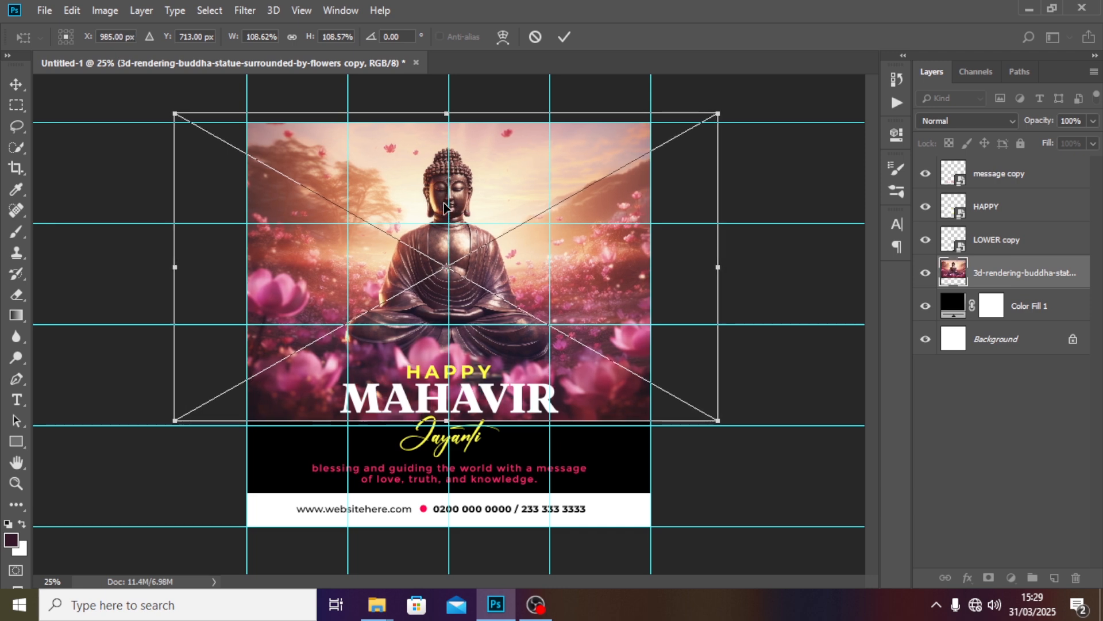
key(Return)
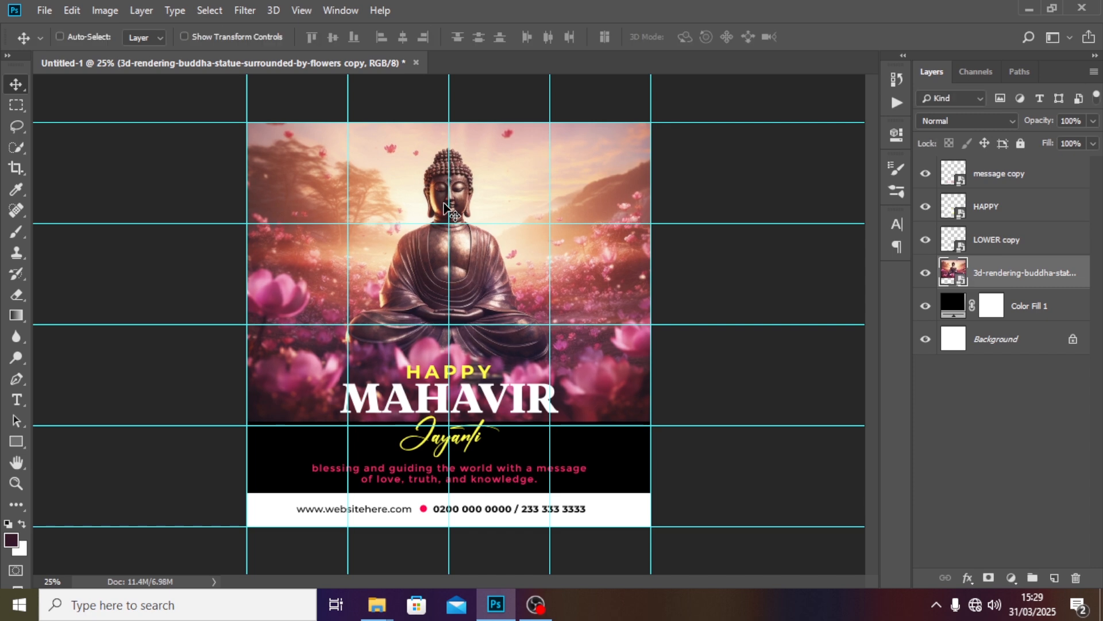
key(ctrl)
key(ctrl+semicolon)
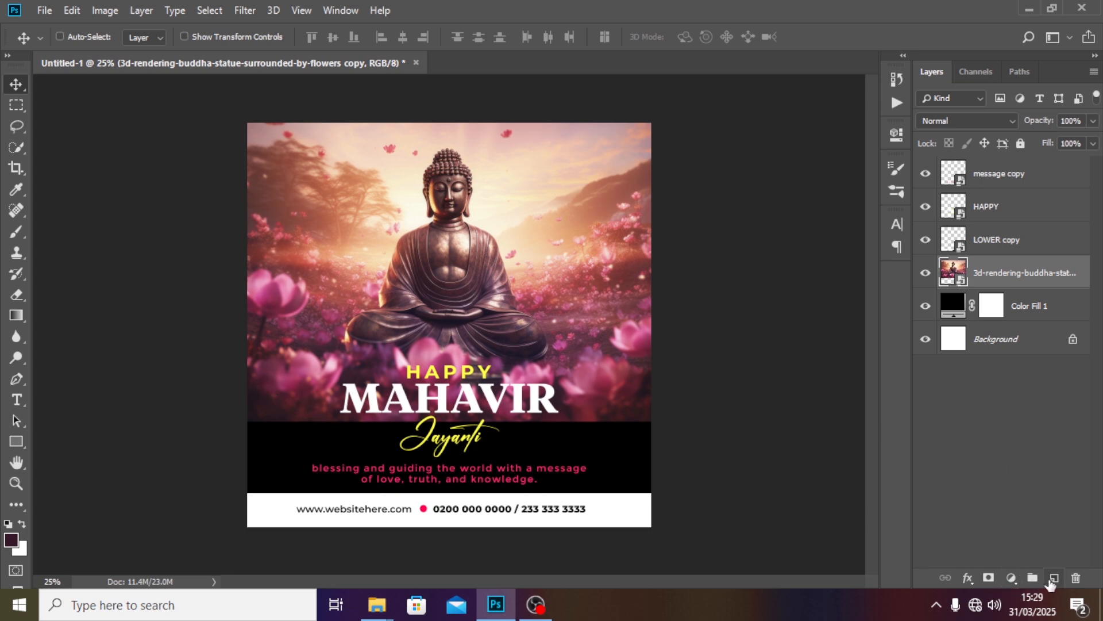
On a new layer above the Buddha image, paint its lower edge and the black area dark purple with an 800 px soft brush.
click(1055, 578)
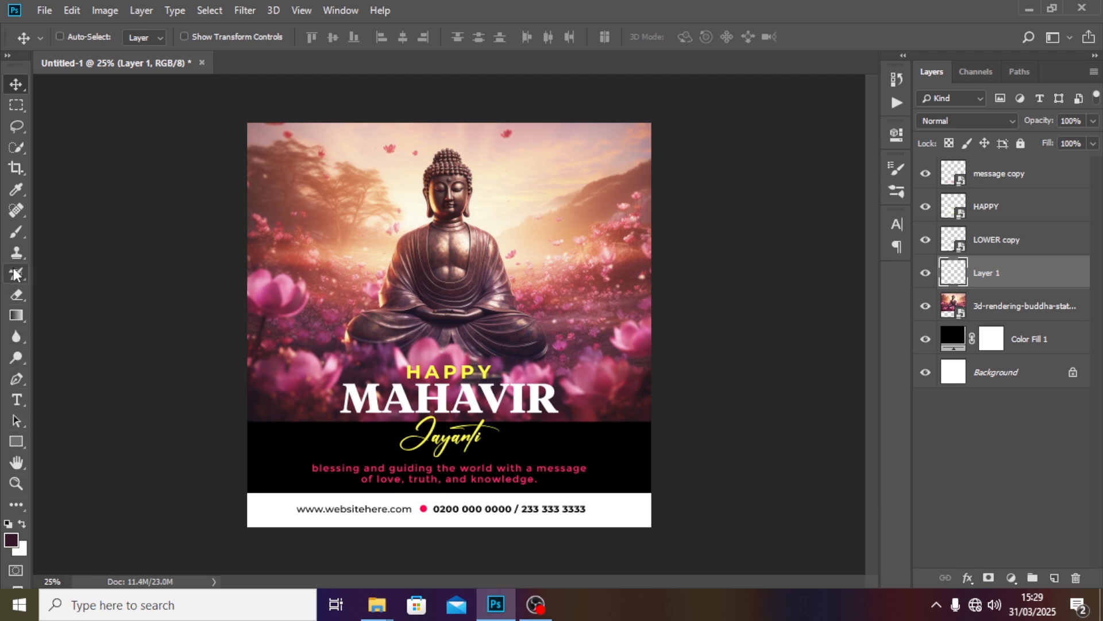
click(12, 232)
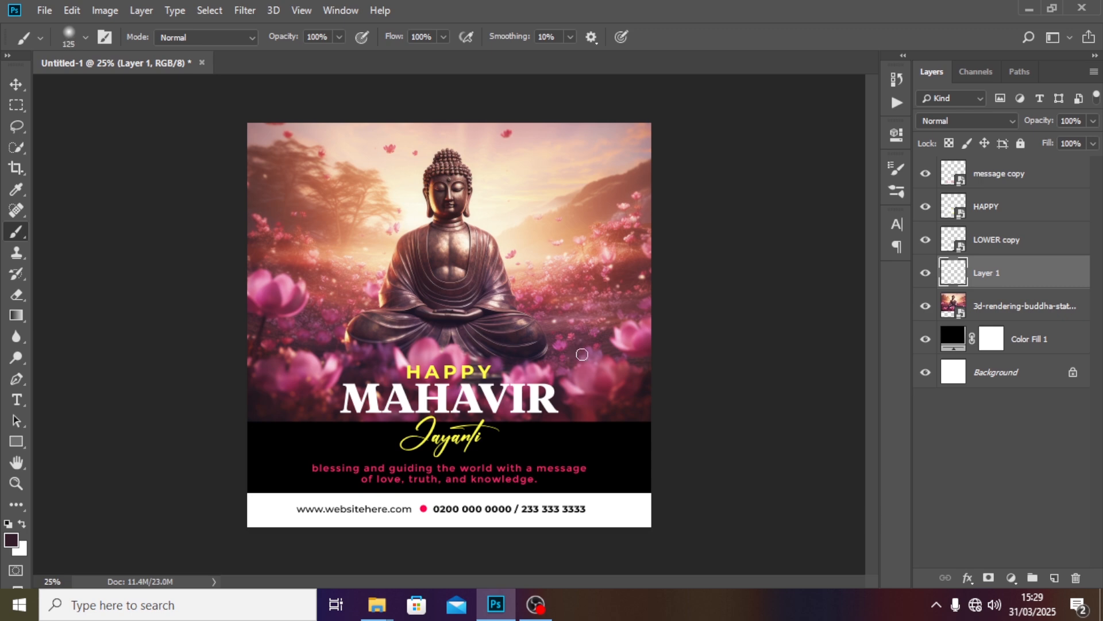
key(bracketright)
key(bracketright)
key(bracketright)
key(bracketright)
key(bracketright)
key(bracketright)
key(bracketright)
key(bracketright)
key(bracketright)
key(bracketright)
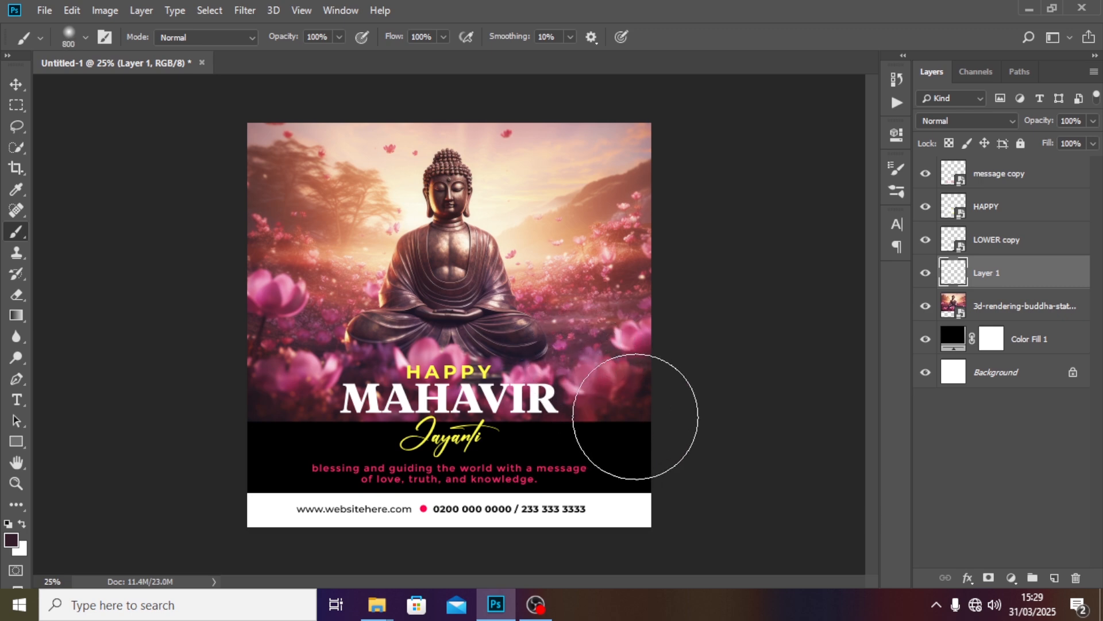
mouse_move(677, 436)
mouse_down()
mouse_move(540, 485)
mouse_move(369, 482)
mouse_move(218, 436)
mouse_move(185, 398)
mouse_up()
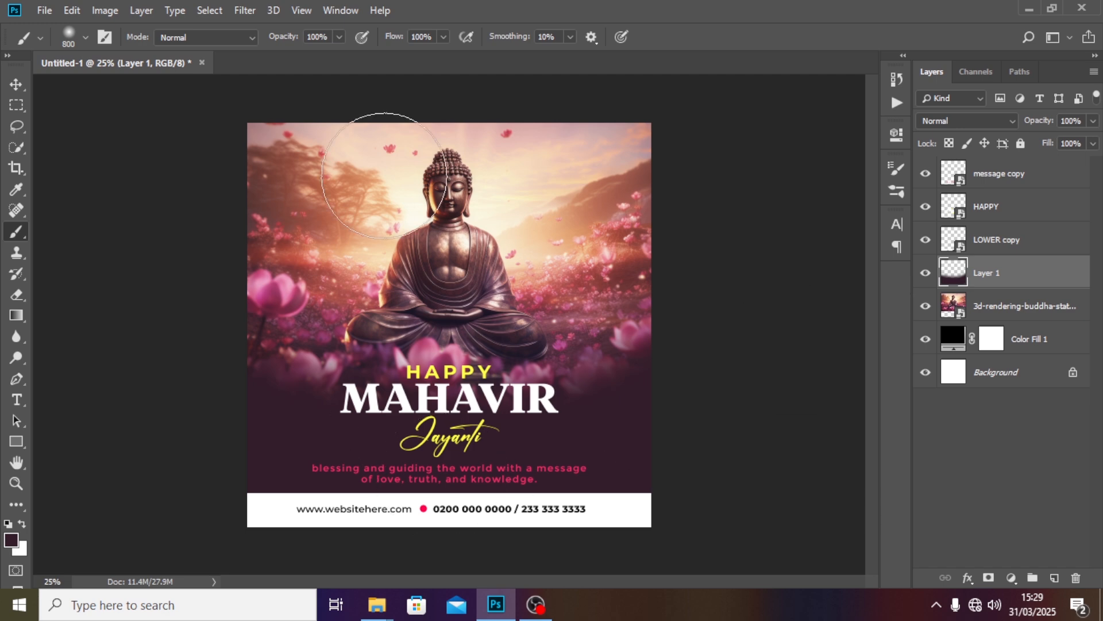
key(v)
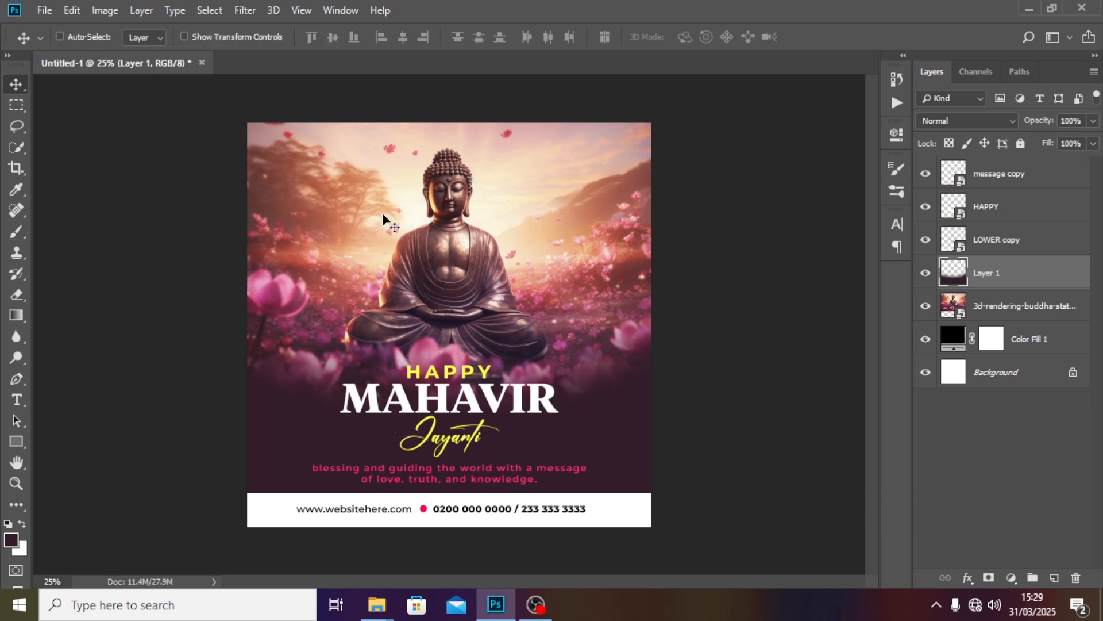
Place the fire ring image "f95f043ec3d67d9a3a65c6cfd19bb42b copy" as an embedded file above the painted layer.
click(43, 10)
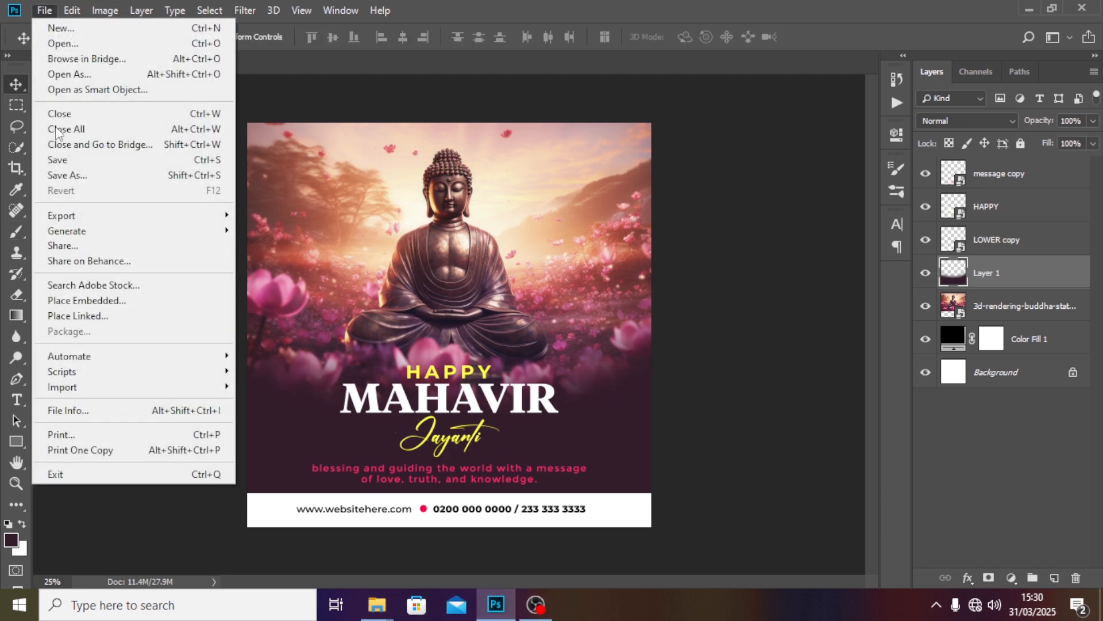
click(79, 299)
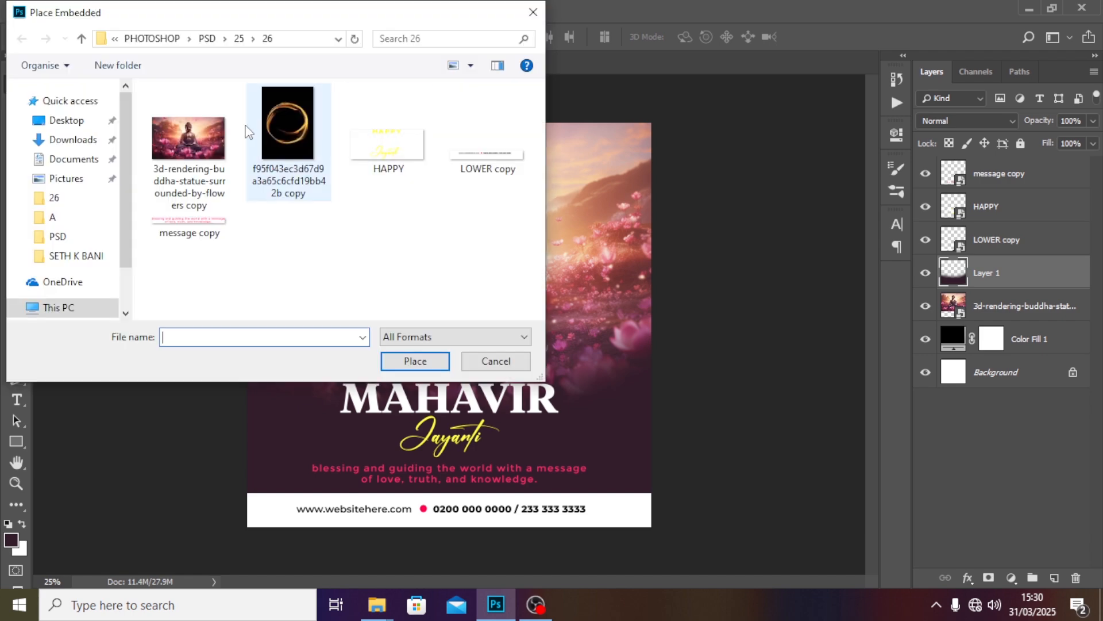
click(291, 120)
click(413, 360)
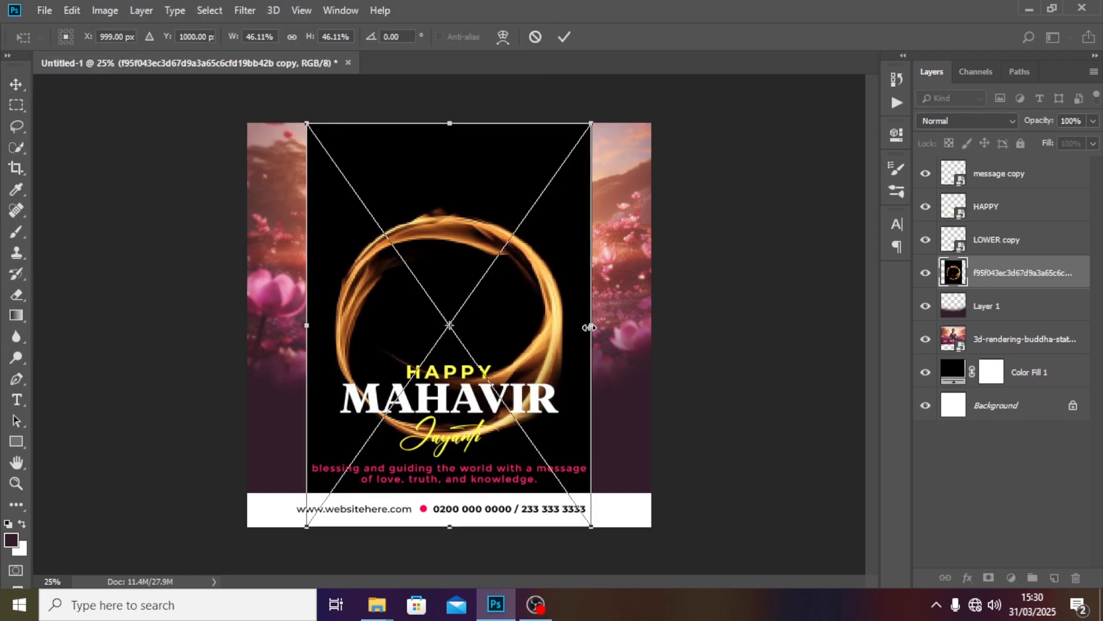
Narrow the fire ring image to about 39% width and set its blend mode to Linear Dodge (Add).
drag(590, 327, 569, 325)
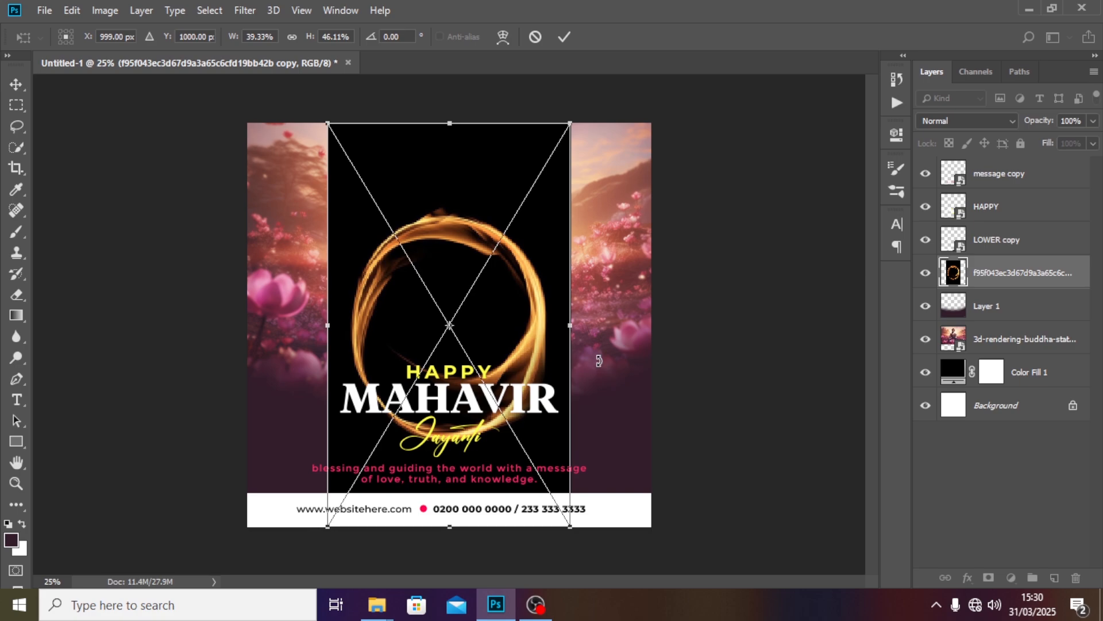
key(Return)
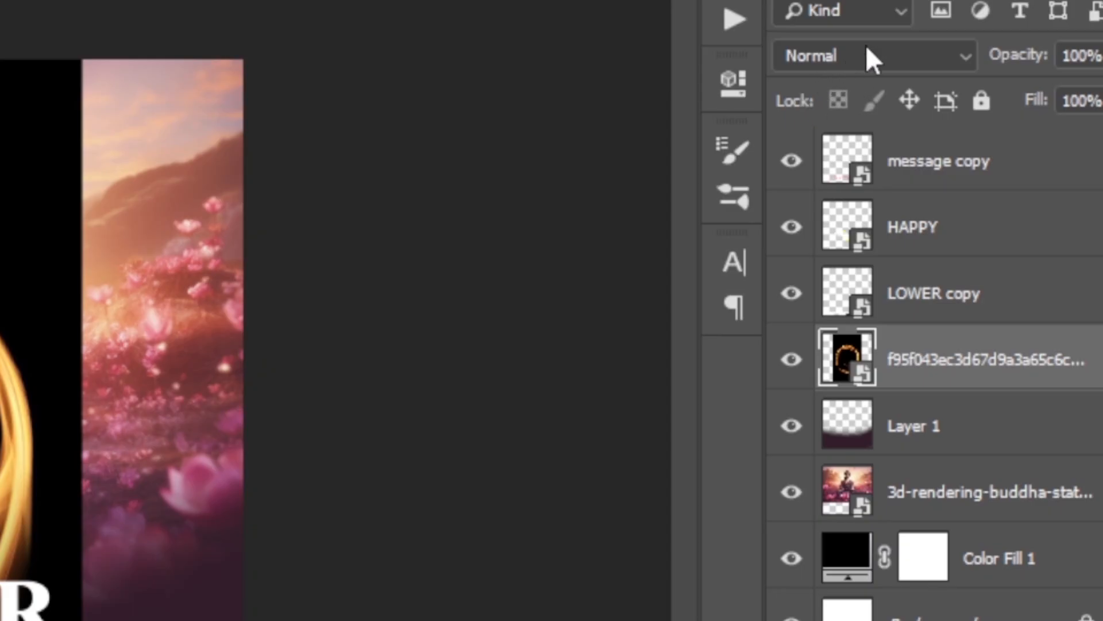
click(868, 55)
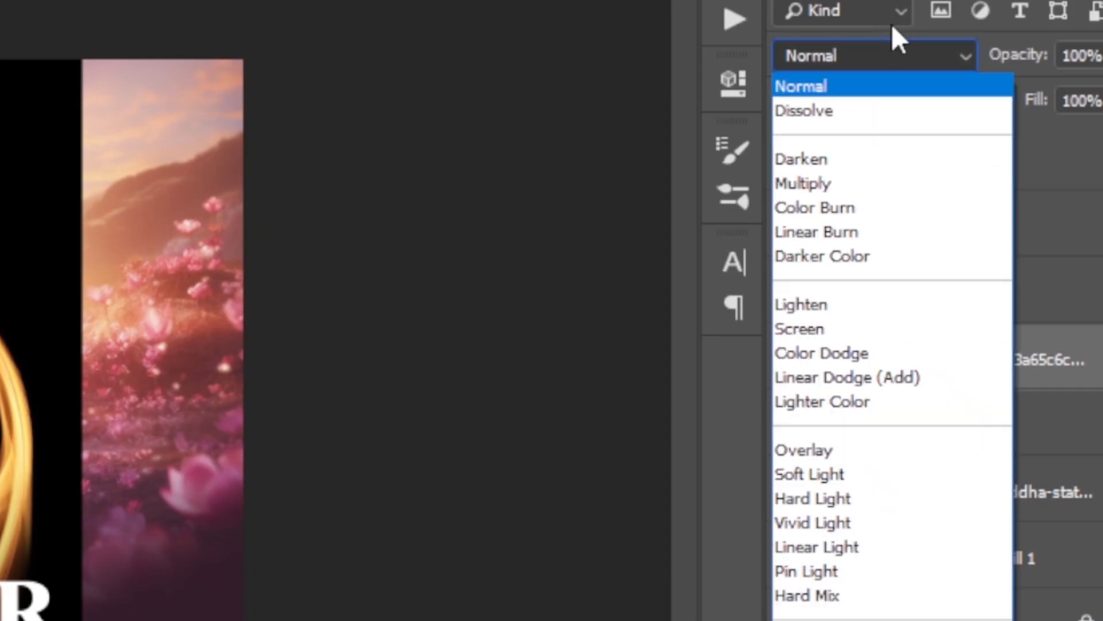
click(860, 378)
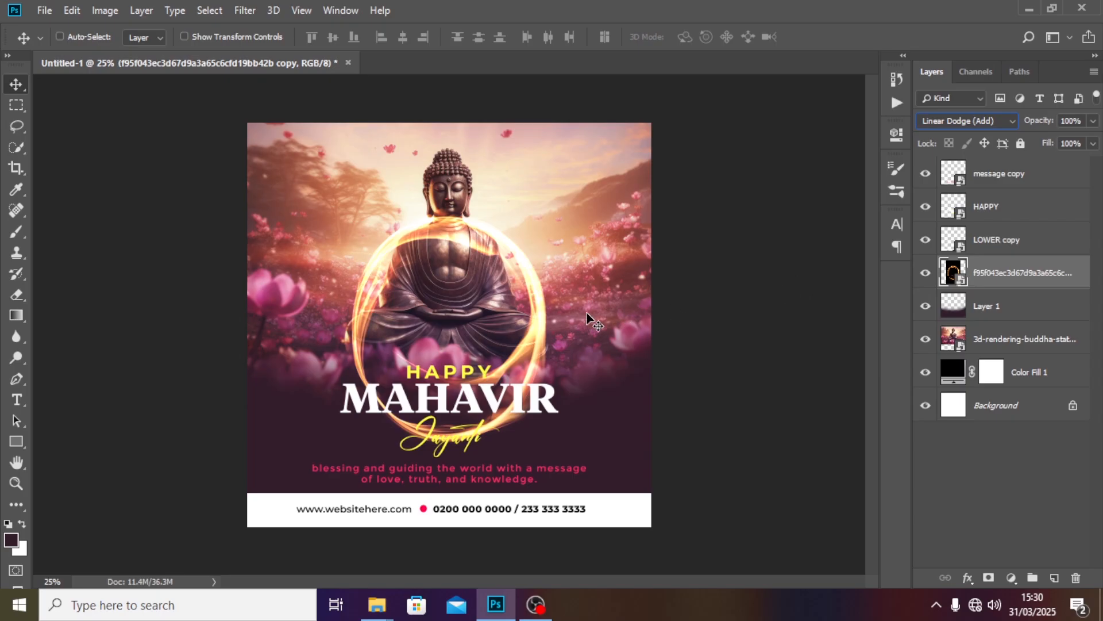
Move the fire ring up around the statue, stretch its height to about 51%, and centre it horizontally at X 1000 px.
drag(492, 327, 504, 206)
key(ctrl+t)
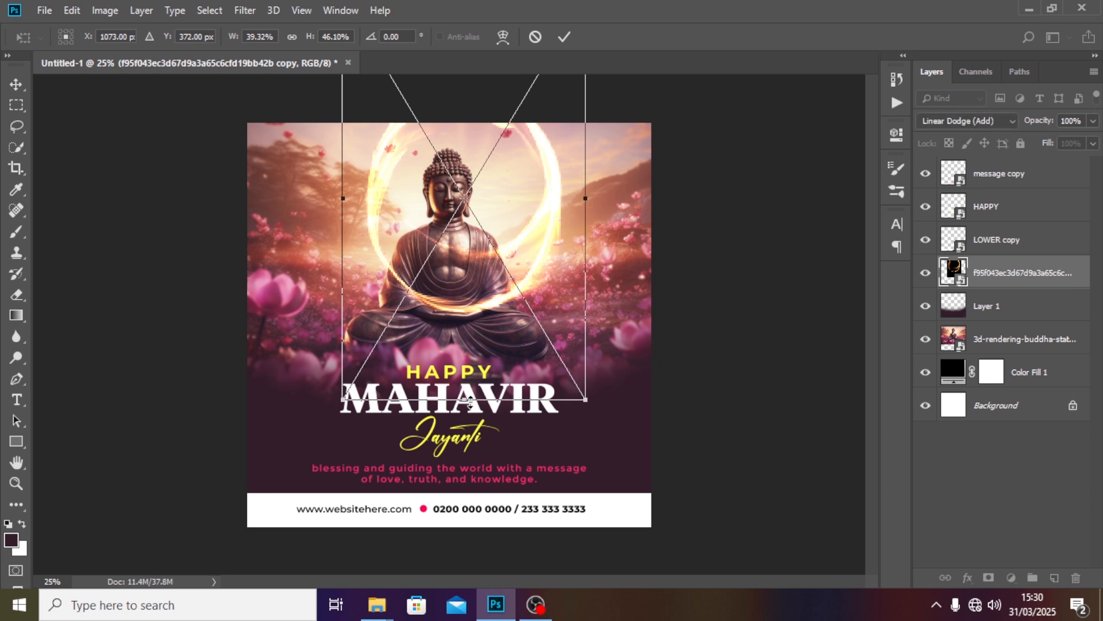
drag(468, 402, 468, 421)
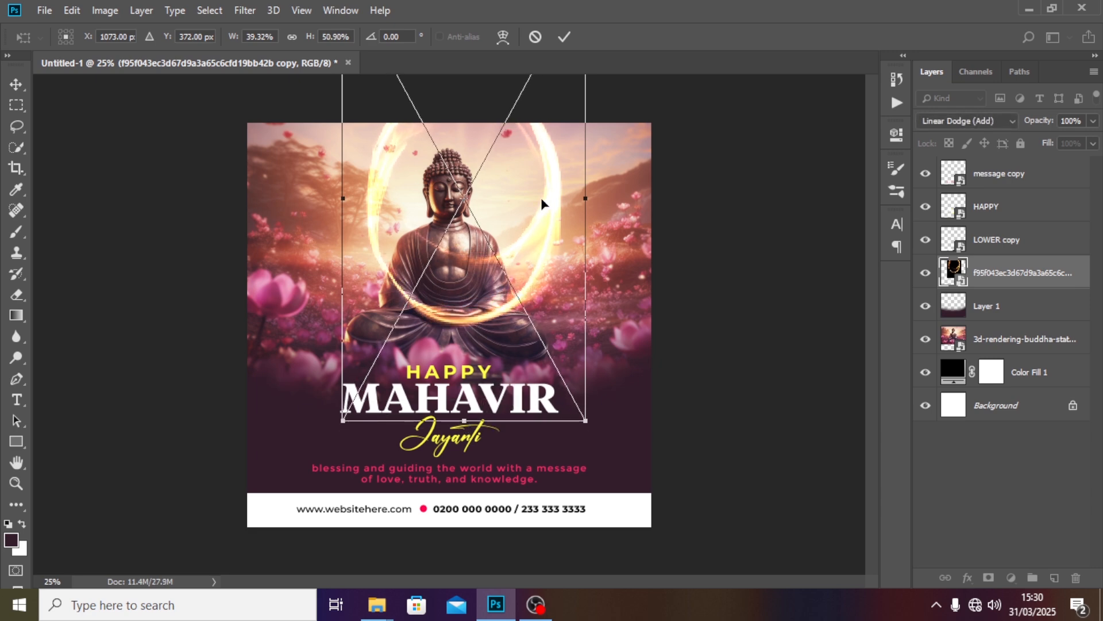
drag(541, 199, 525, 222)
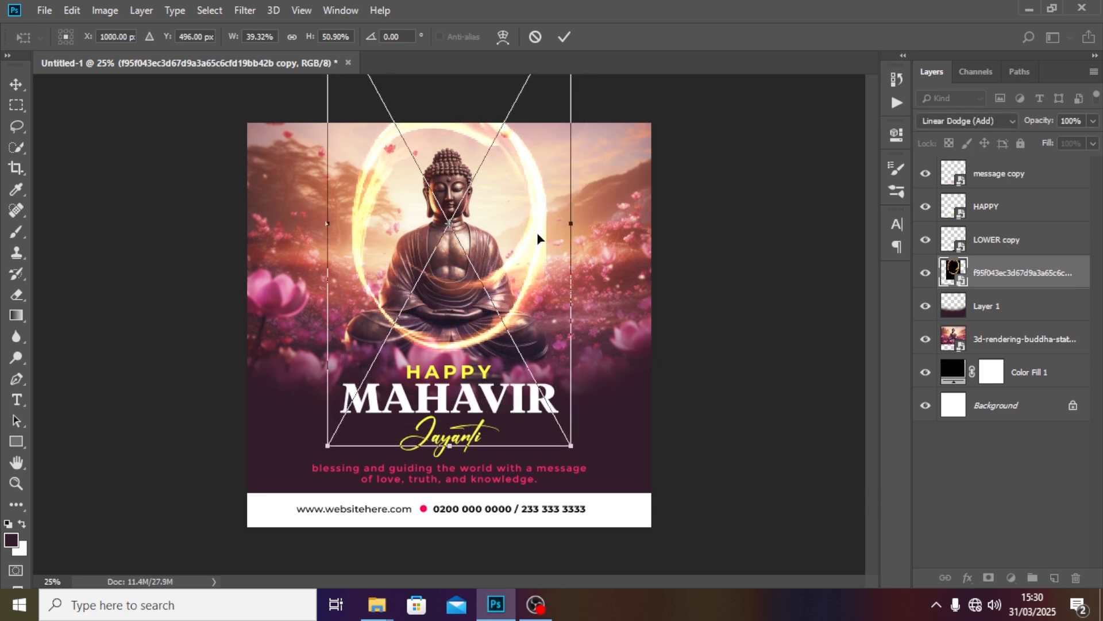
Nudge the fire ring slightly down around the Buddha statue and commit the transform.
key(Down)
key(Down)
key(Down)
key(Down)
key(Down)
key(Down)
key(Down)
key(Down)
key(Down)
key(Down)
key(Down)
key(Down)
key(Down)
key(Down)
key(Down)
key(Down)
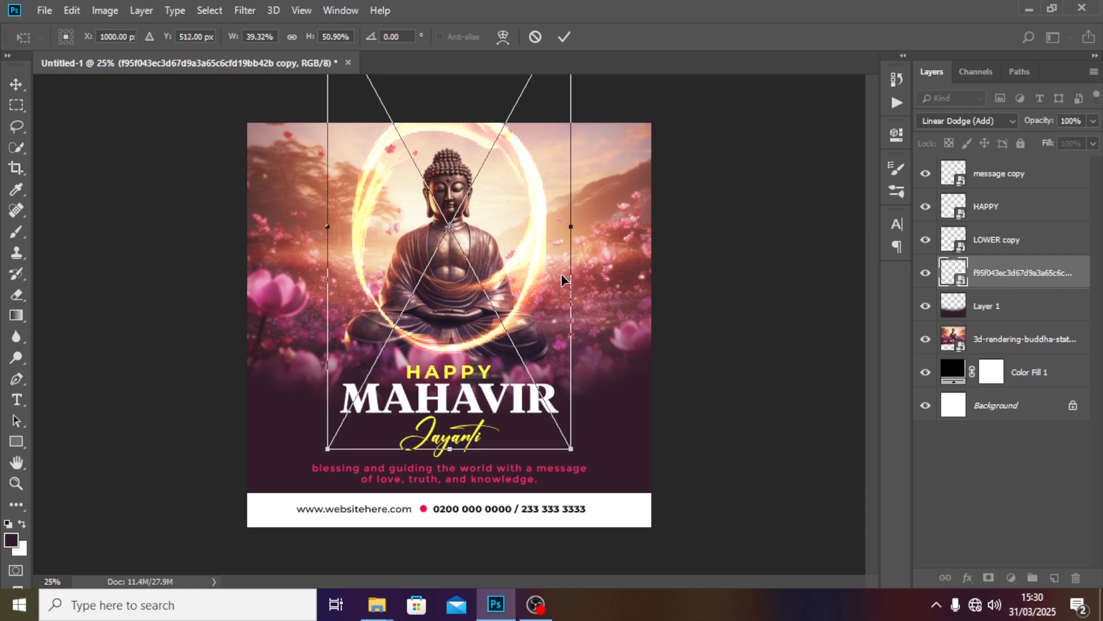
key(Down)
key(Down)
key(Down)
key(Down)
key(Down)
key(Down)
key(Down)
key(Down)
key(Down)
key(Down)
key(Down)
key(Down)
key(Down)
key(Down)
key(Down)
key(Down)
key(Down)
key(Down)
key(Down)
key(Down)
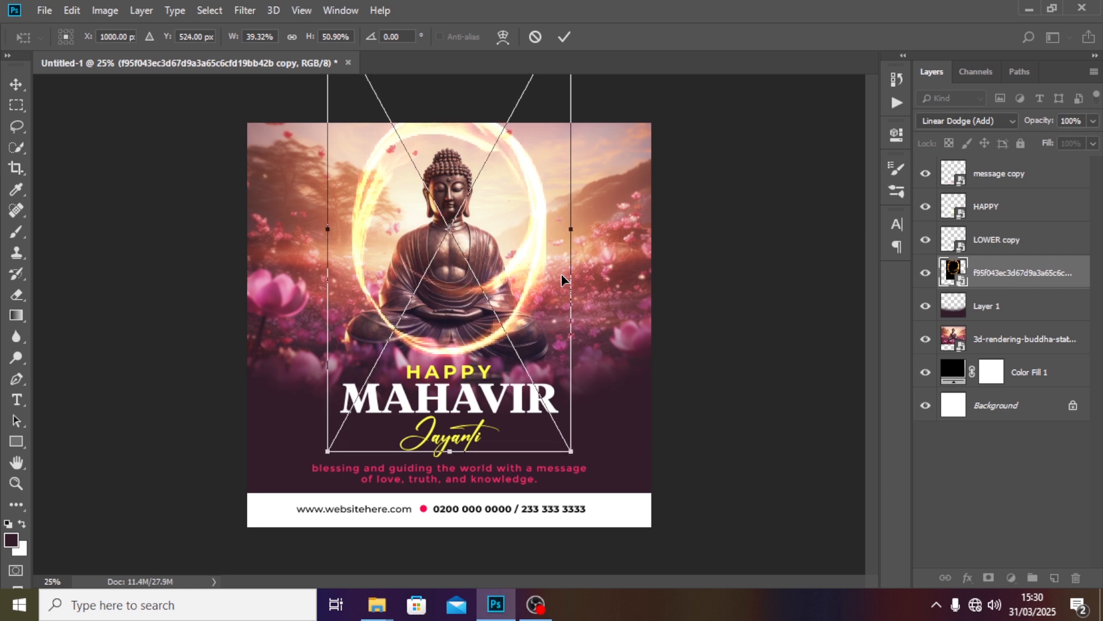
key(Return)
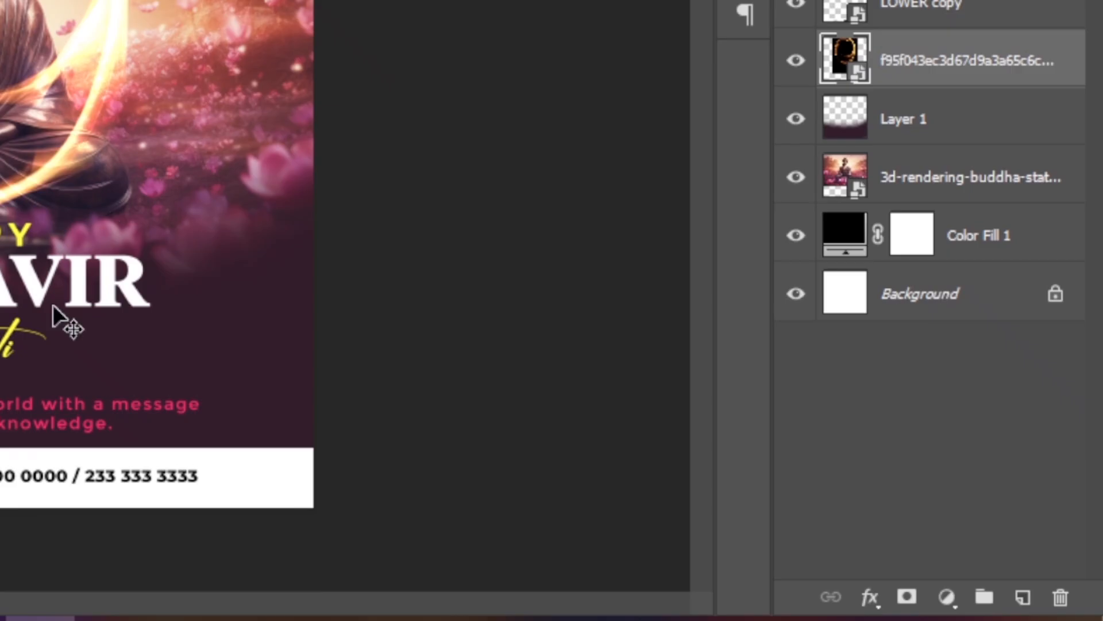
Add a layer mask to the fire ring layer and reduce the brush size to 175 px.
click(907, 596)
key(b)
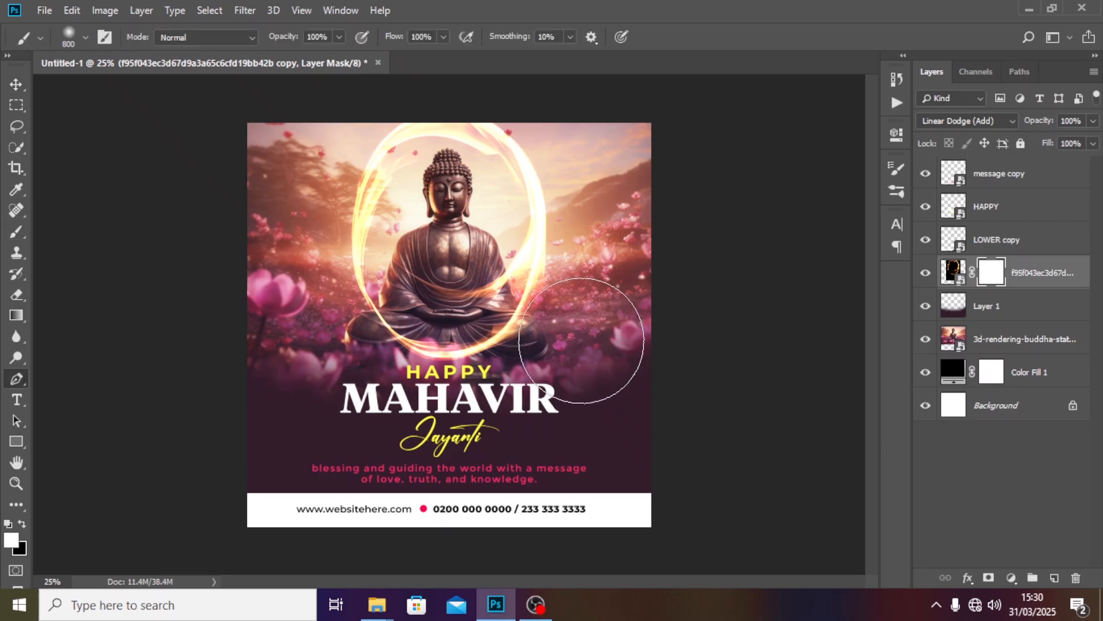
key(p)
key(b)
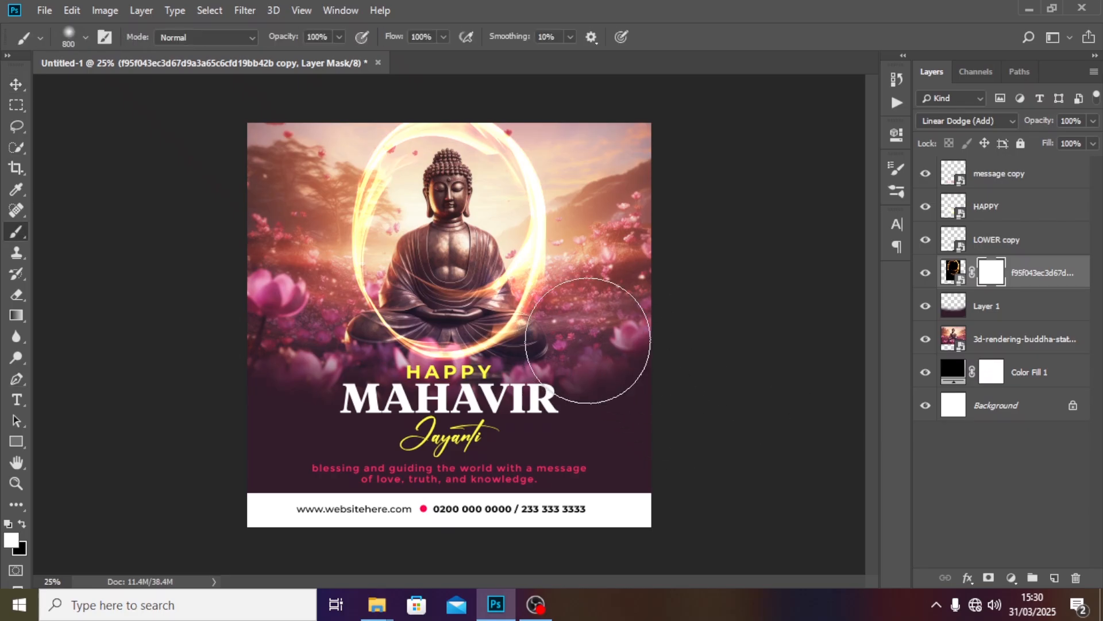
key(bracketleft)
key(bracketleft)
key(bracketleft)
key(bracketleft)
key(bracketleft)
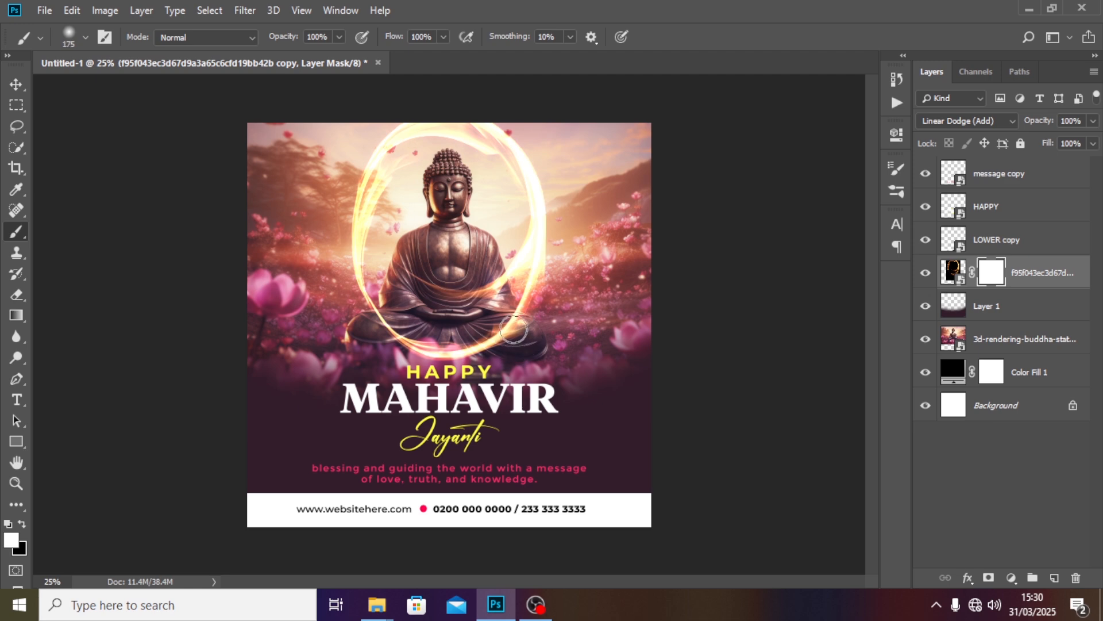
Paint black on the fire ring's mask to hide the ring across the statue's lap and legs, and reduce the brush to 70 px.
click(26, 523)
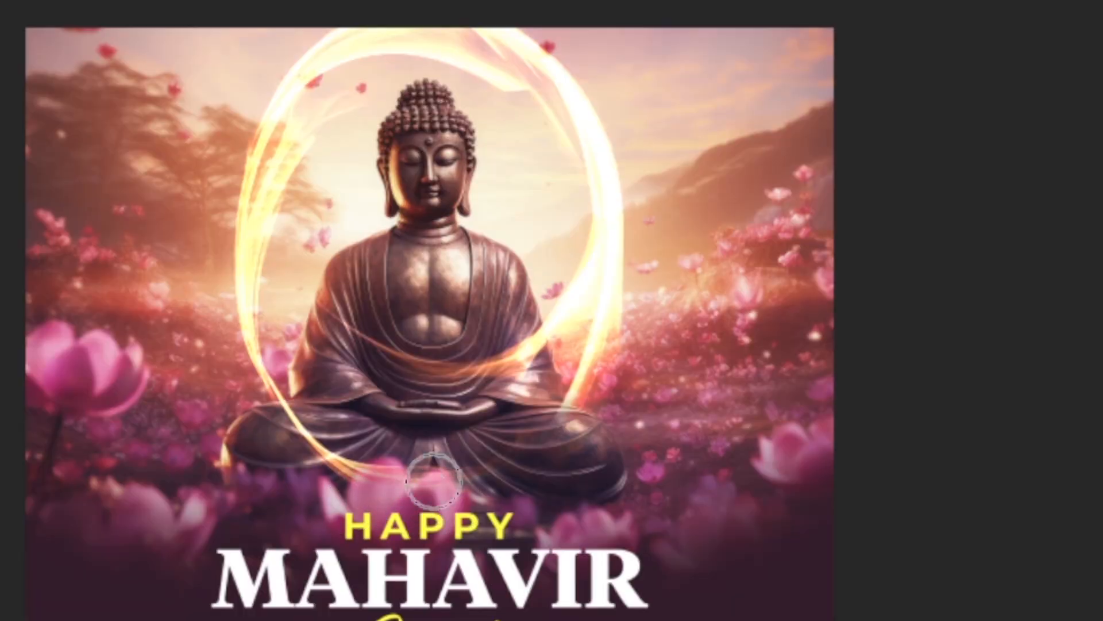
mouse_move(434, 481)
mouse_down()
mouse_move(331, 469)
mouse_move(287, 413)
mouse_up()
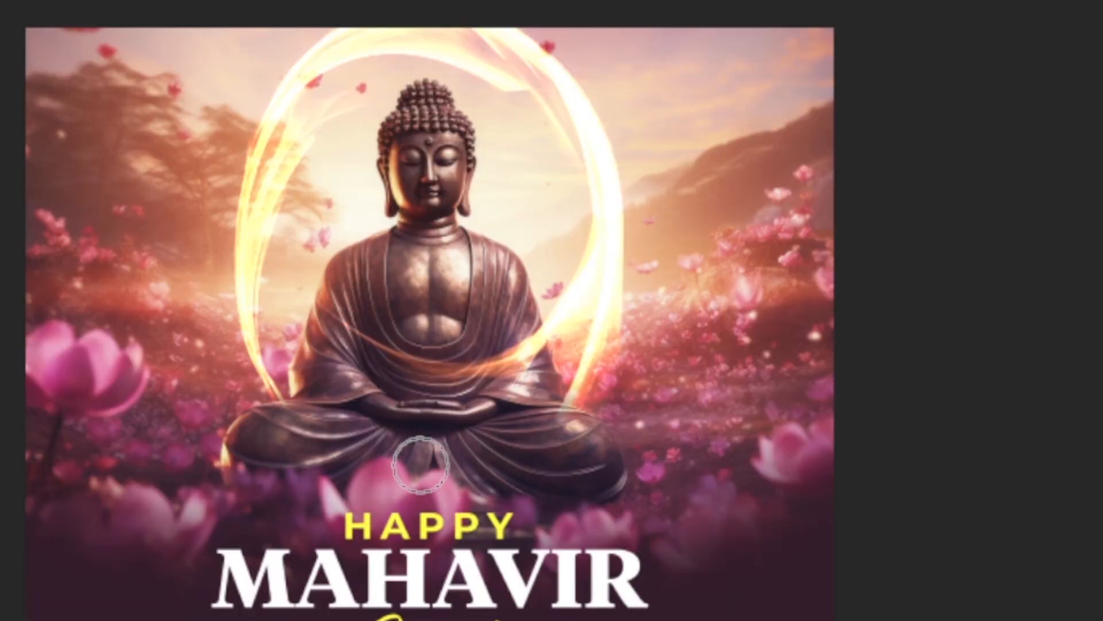
mouse_move(454, 396)
mouse_down()
mouse_move(521, 319)
mouse_move(522, 346)
mouse_move(530, 321)
mouse_move(493, 398)
mouse_move(501, 360)
mouse_move(463, 422)
mouse_move(526, 316)
mouse_move(416, 389)
mouse_move(317, 313)
mouse_move(362, 343)
mouse_move(428, 354)
mouse_up()
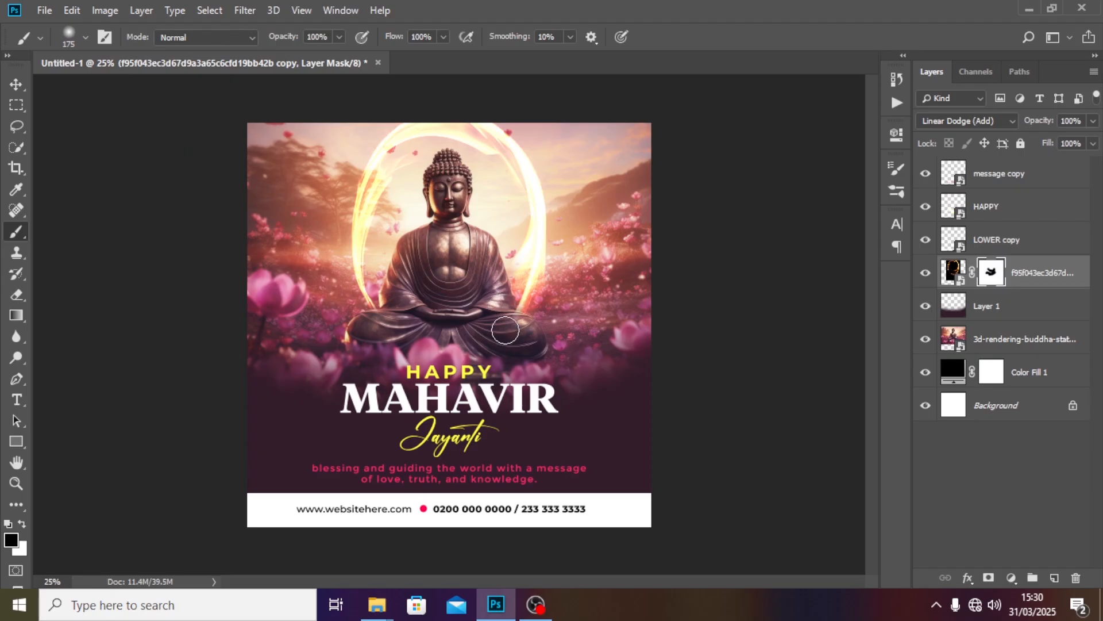
key(bracketleft)
key(bracketleft)
key(bracketleft)
key(bracketleft)
key(bracketleft)
key(bracketleft)
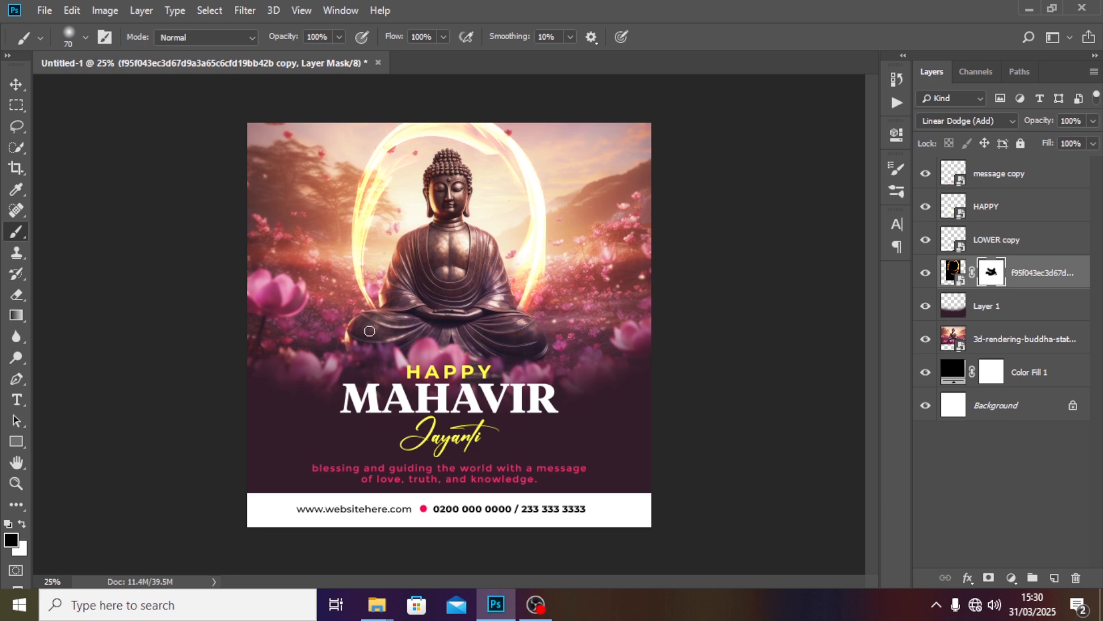
Group the fire ring, Layer 1 and Buddha image layers and name the group BG.
click(953, 271)
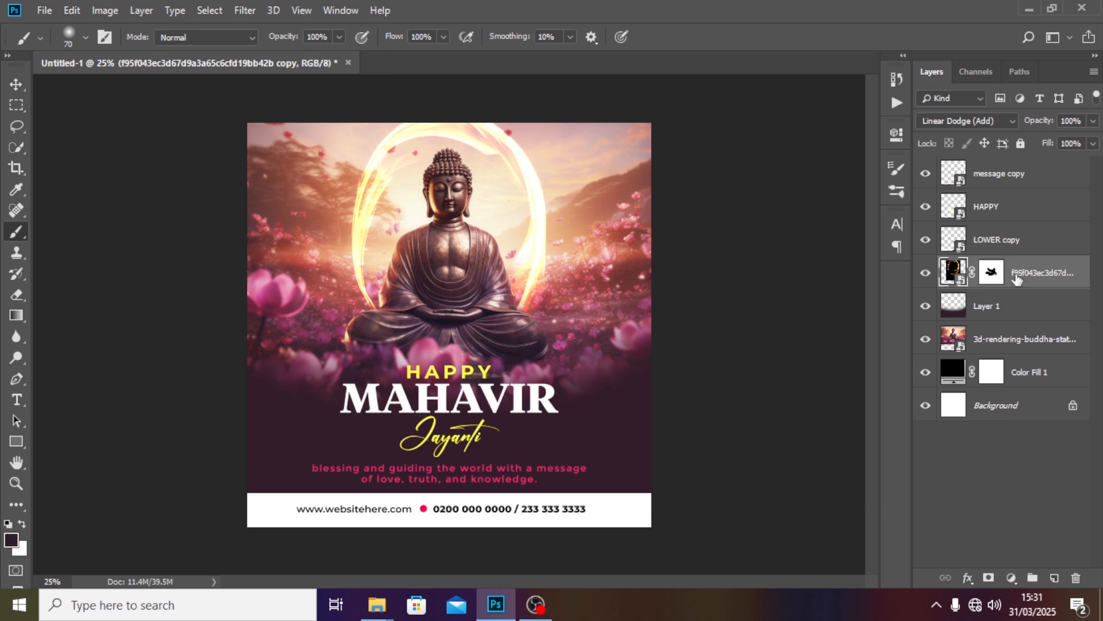
shift+click(1016, 343)
key(ctrl+g)
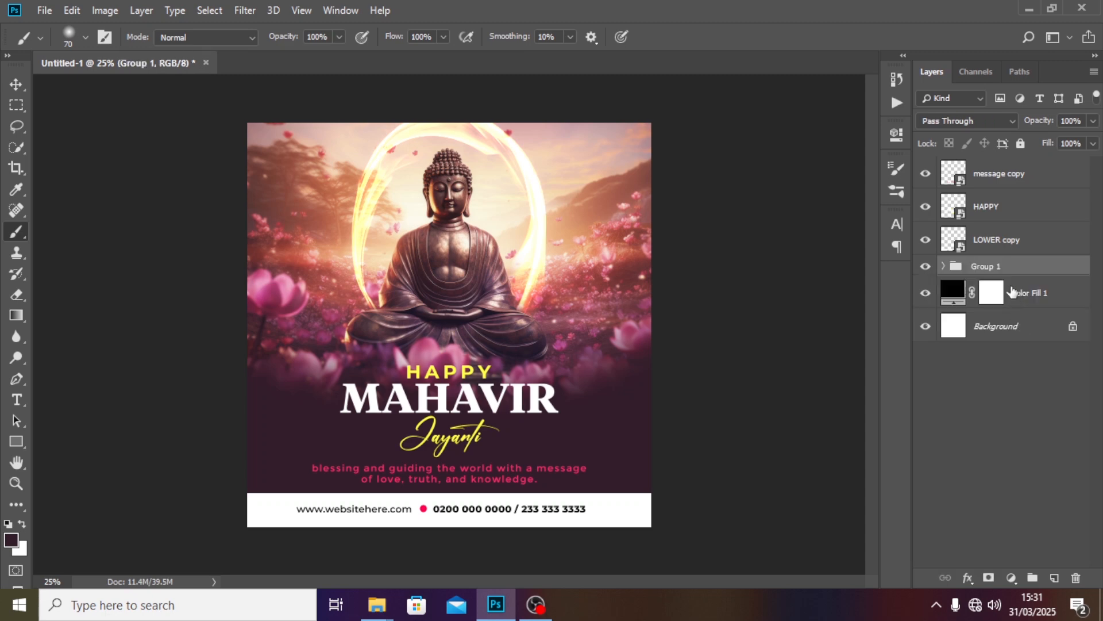
double_click(993, 266)
text(BG)
key(Return)
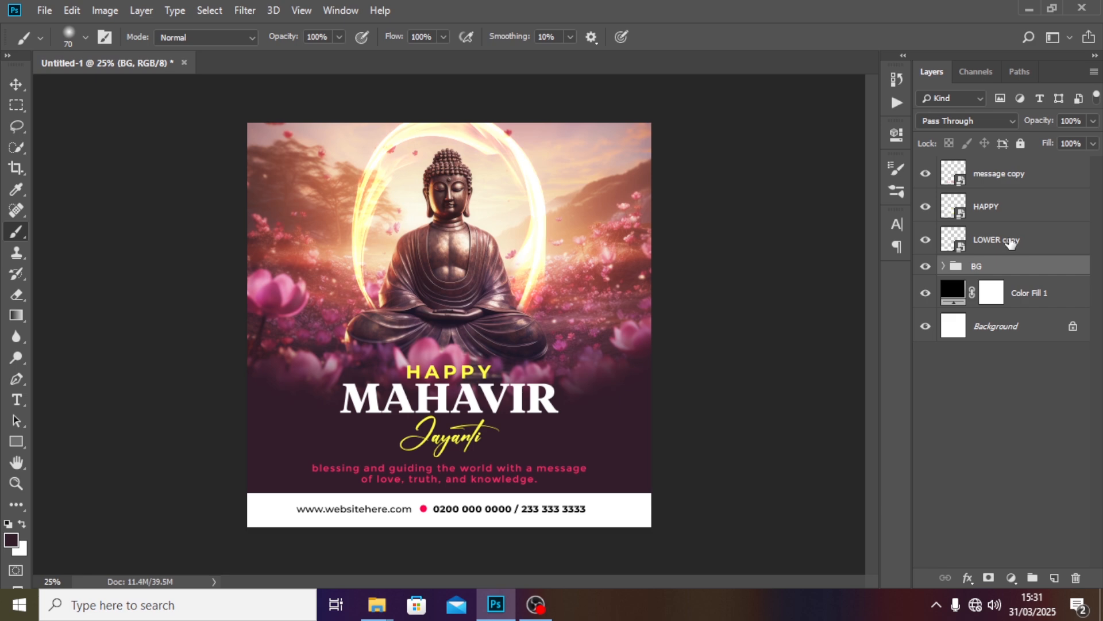
Create a new layer above the message copy and paint a soft cream glow beside the statue's shoulder with a 500 px brush.
click(1002, 183)
click(1056, 577)
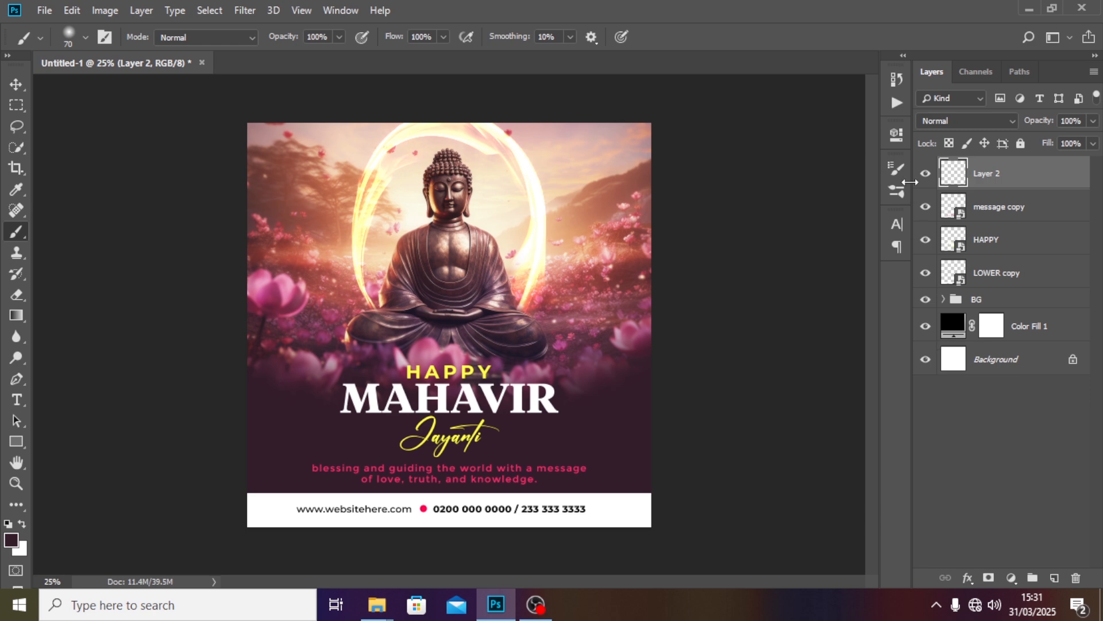
click(930, 178)
click(929, 177)
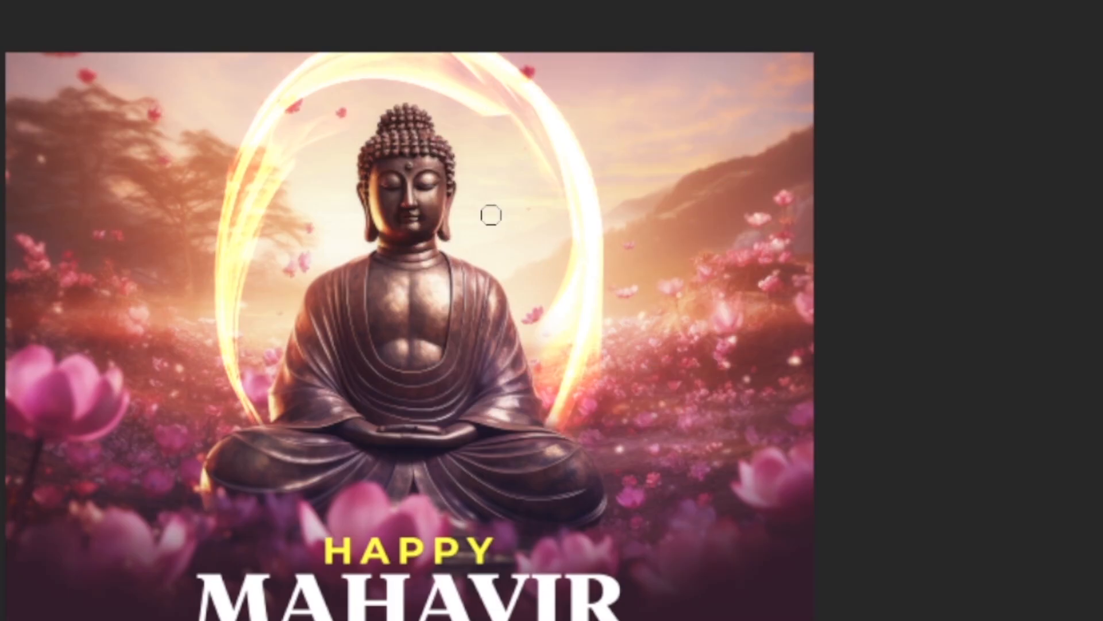
key(bracketright)
key(bracketright)
key(bracketright)
key(bracketright)
key(bracketright)
key(bracketright)
key(bracketright)
key(bracketright)
key(bracketright)
key(bracketright)
key(bracketright)
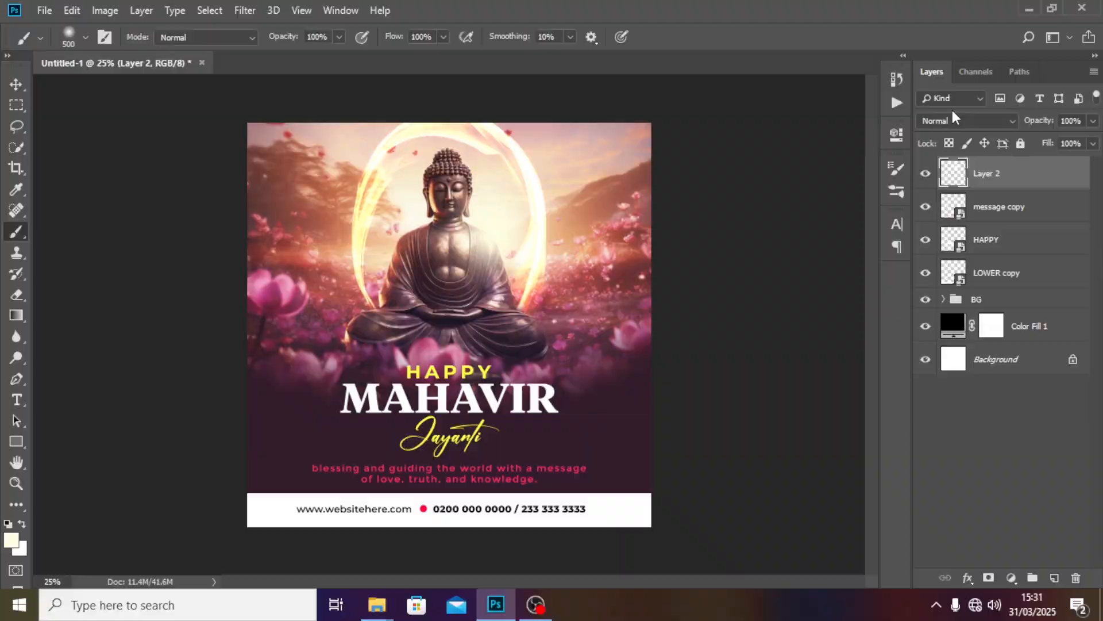
Set the painted glow's blend mode to Linear Dodge (Add) and scale the glow down to about 81%.
click(951, 118)
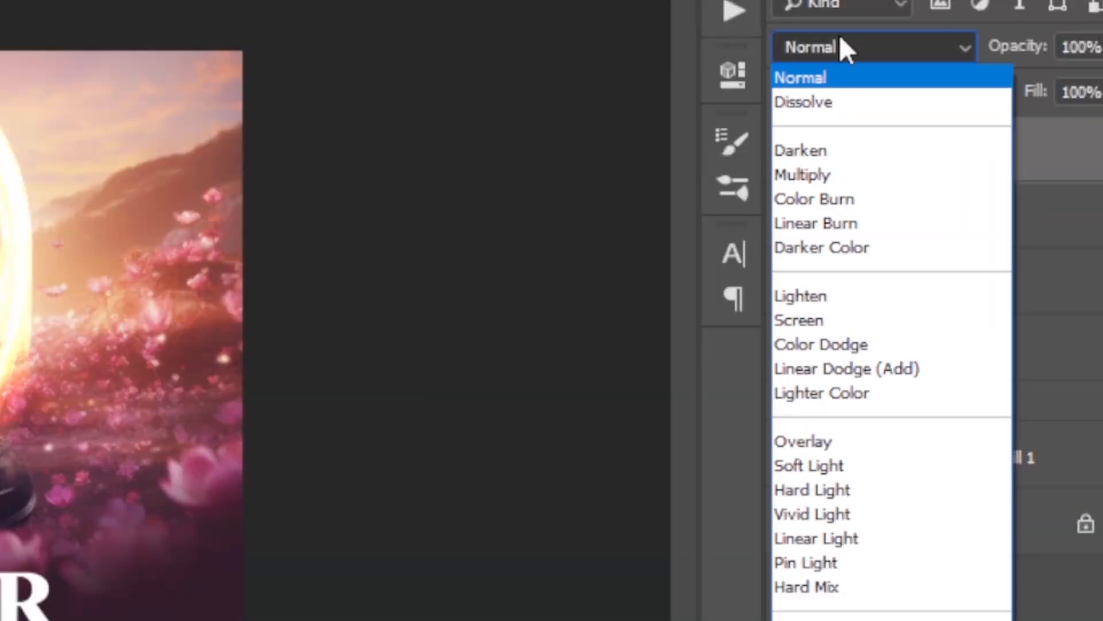
click(839, 368)
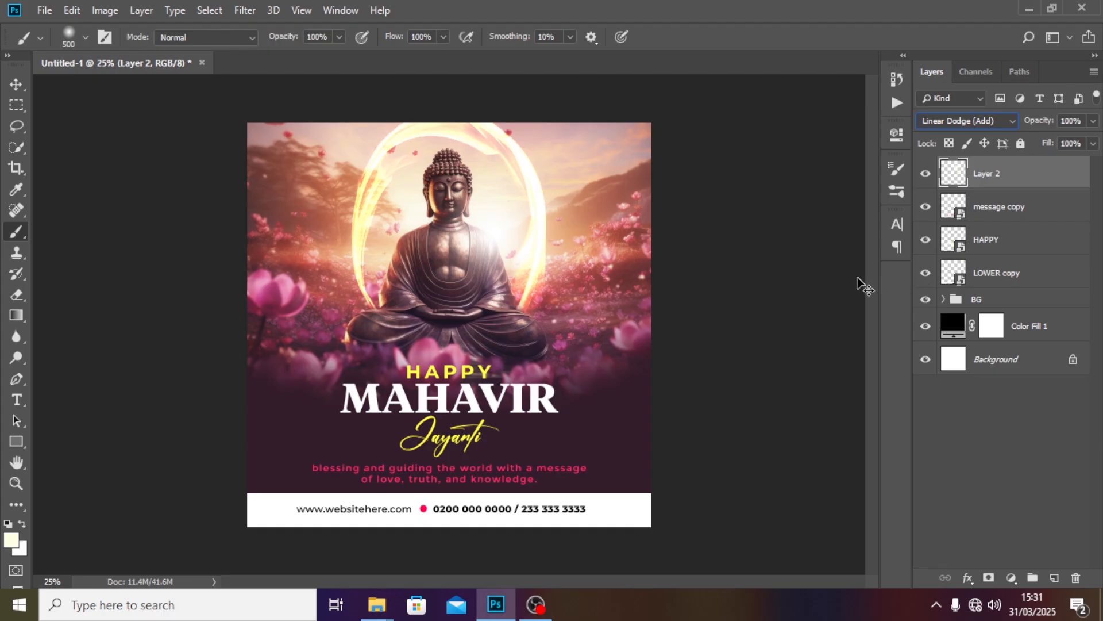
key(ctrl+t)
drag(574, 152, 561, 169)
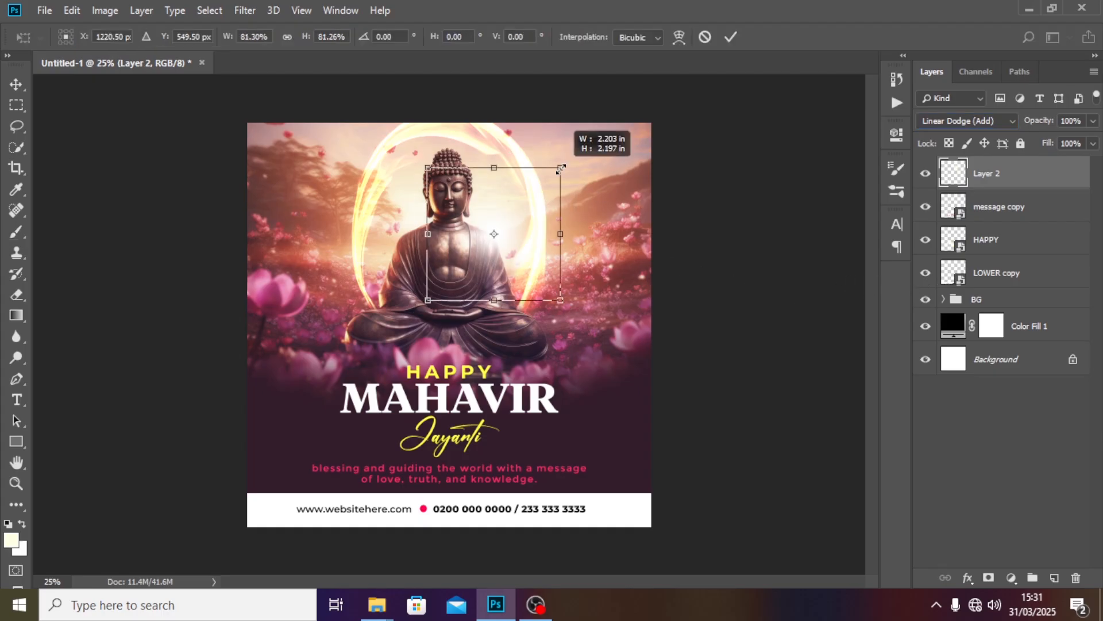
key(Return)
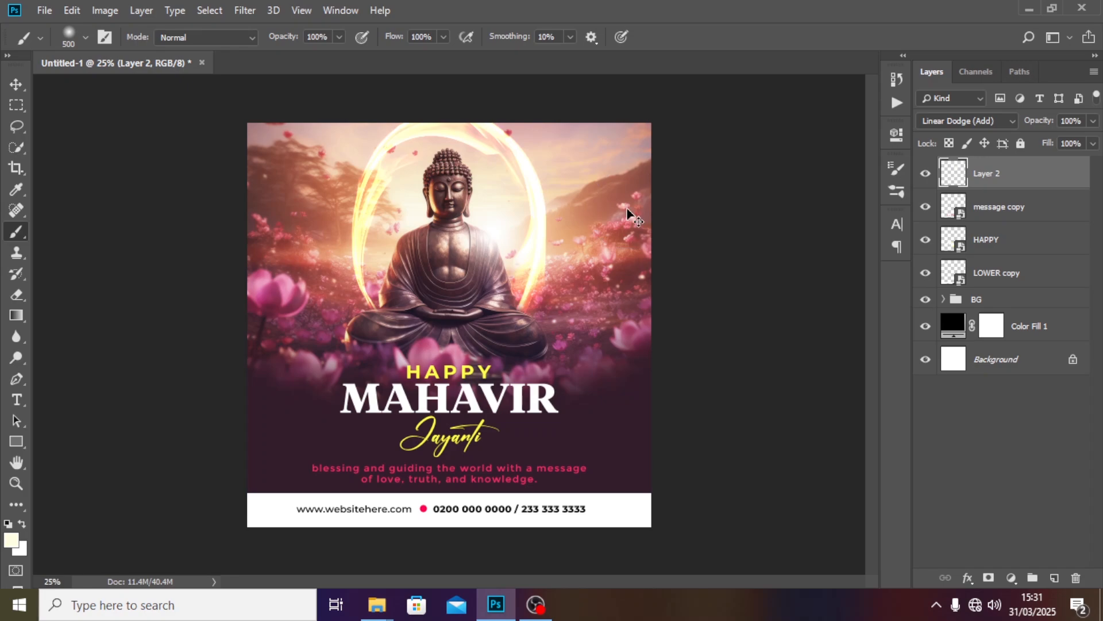
Duplicate the glow layer and move the copy over the top of the statue's head.
key(ctrl+j)
key(v)
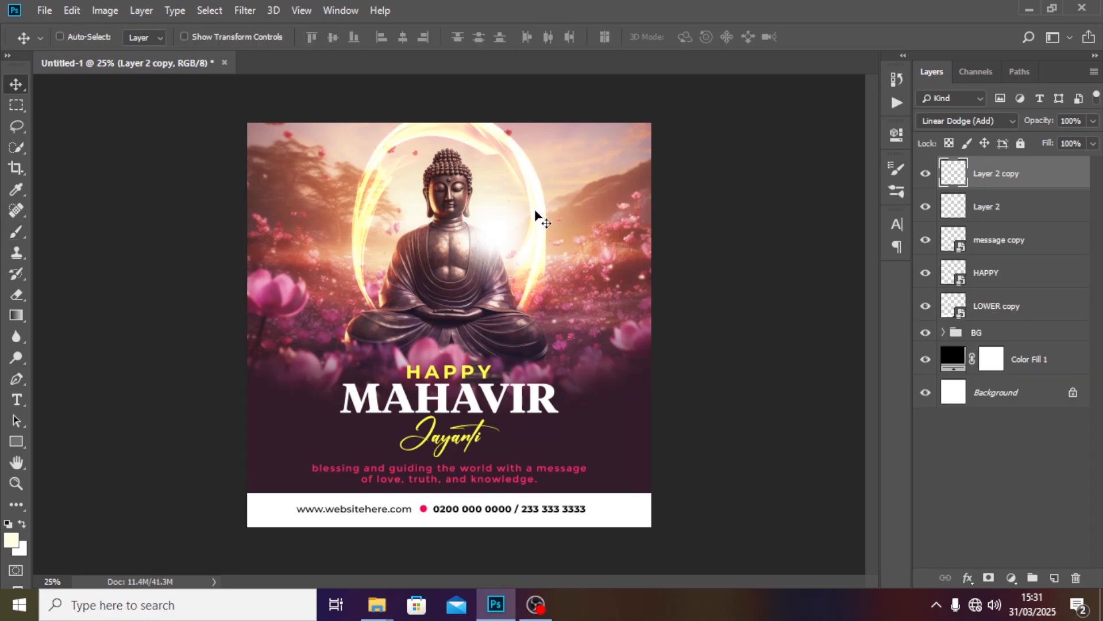
drag(537, 214, 483, 162)
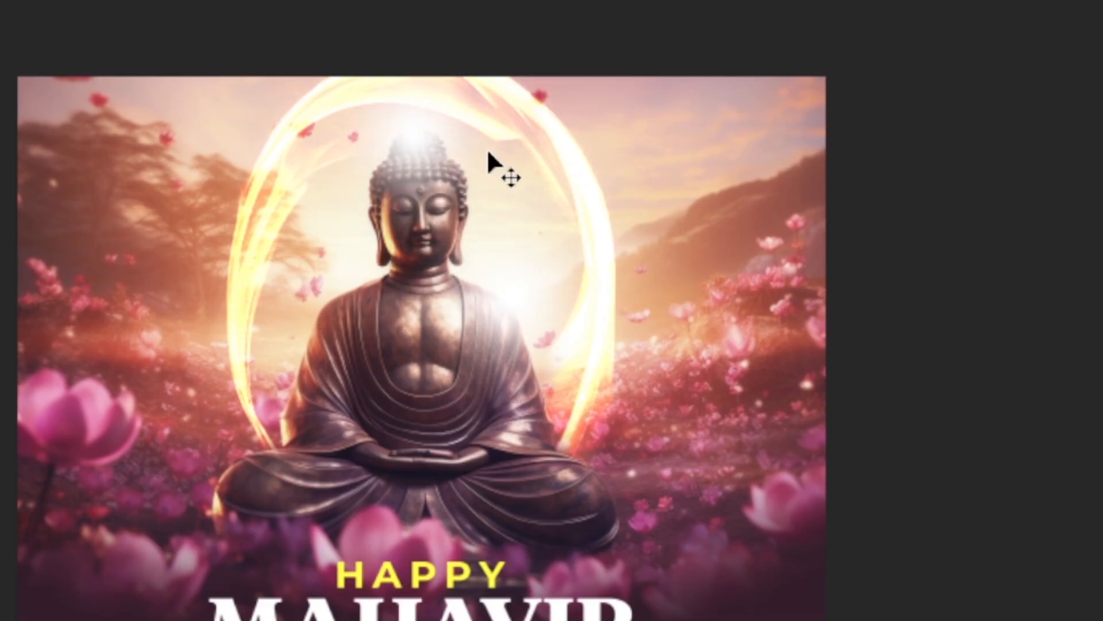
Enlarge the glow over the statue's head and set its opacity to 75%.
key(ctrl+t)
drag(540, 7, 578, 0)
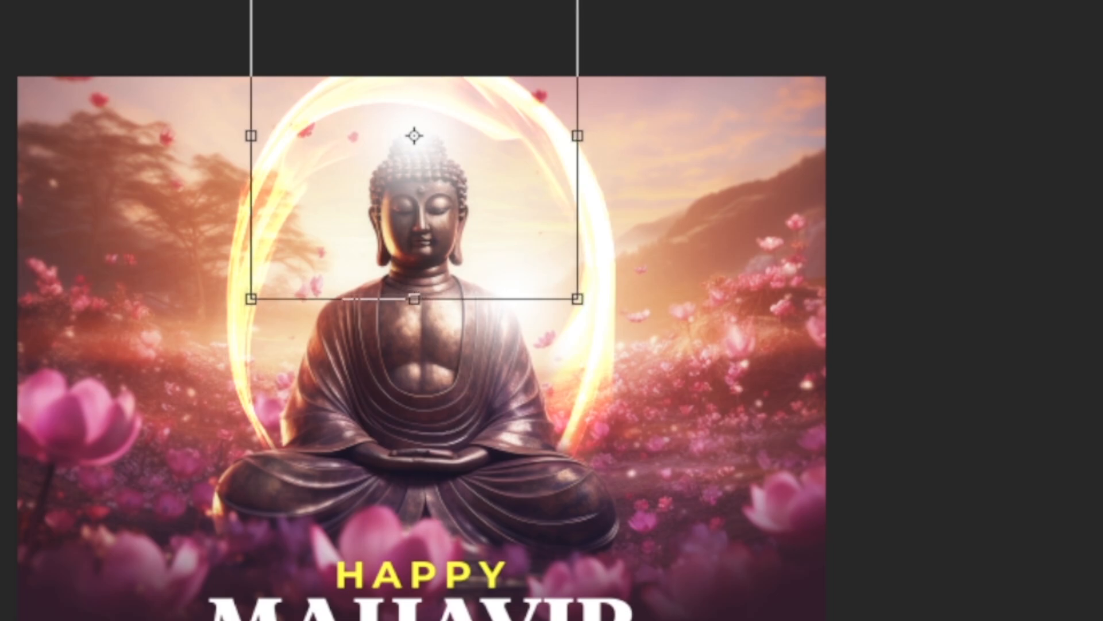
key(Return)
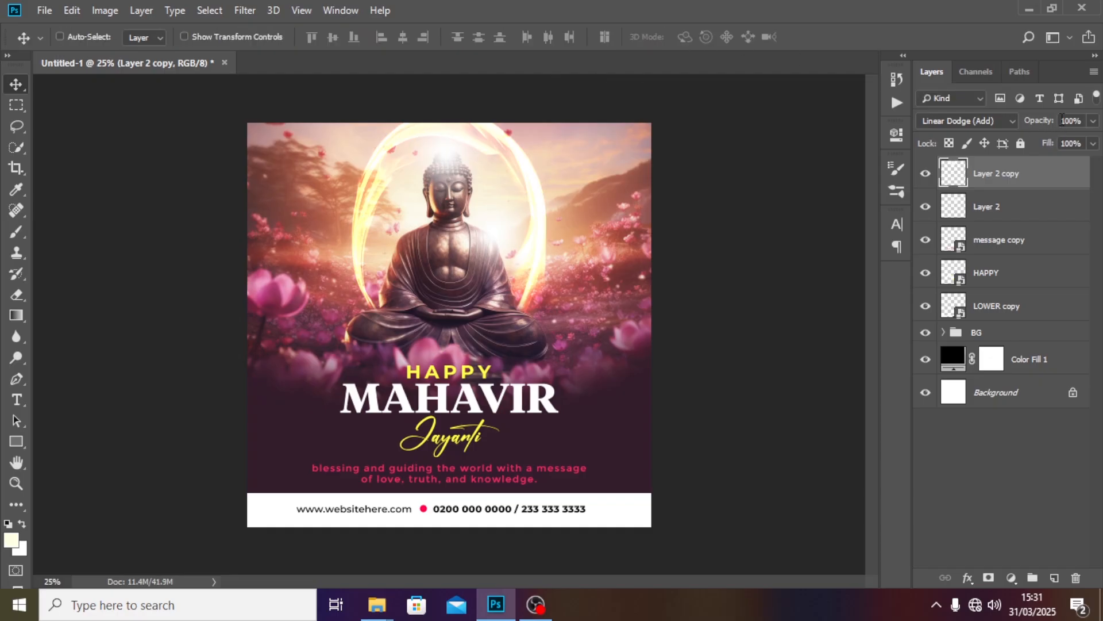
click(1063, 119)
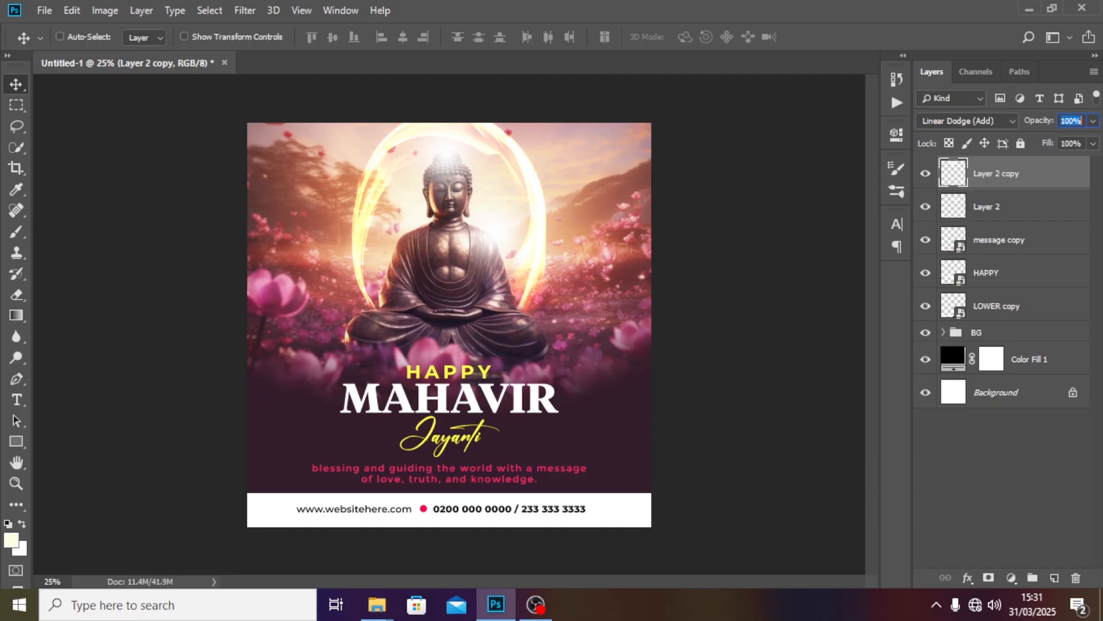
text(75)
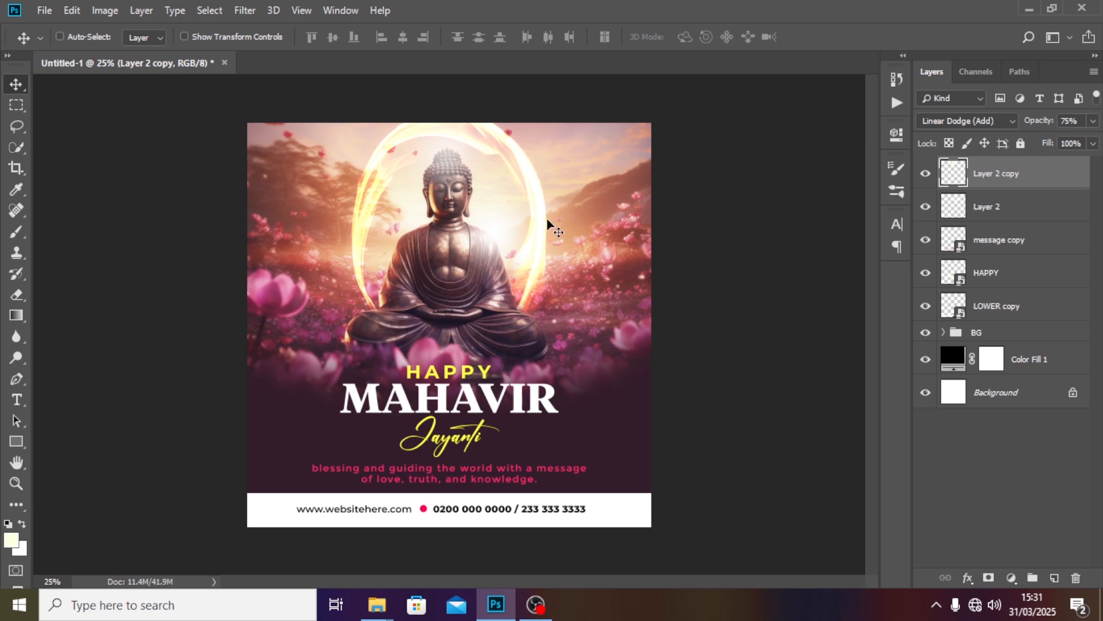
Group the two glow layers and name the group GLOW.
shift+click(987, 220)
key(ctrl+g)
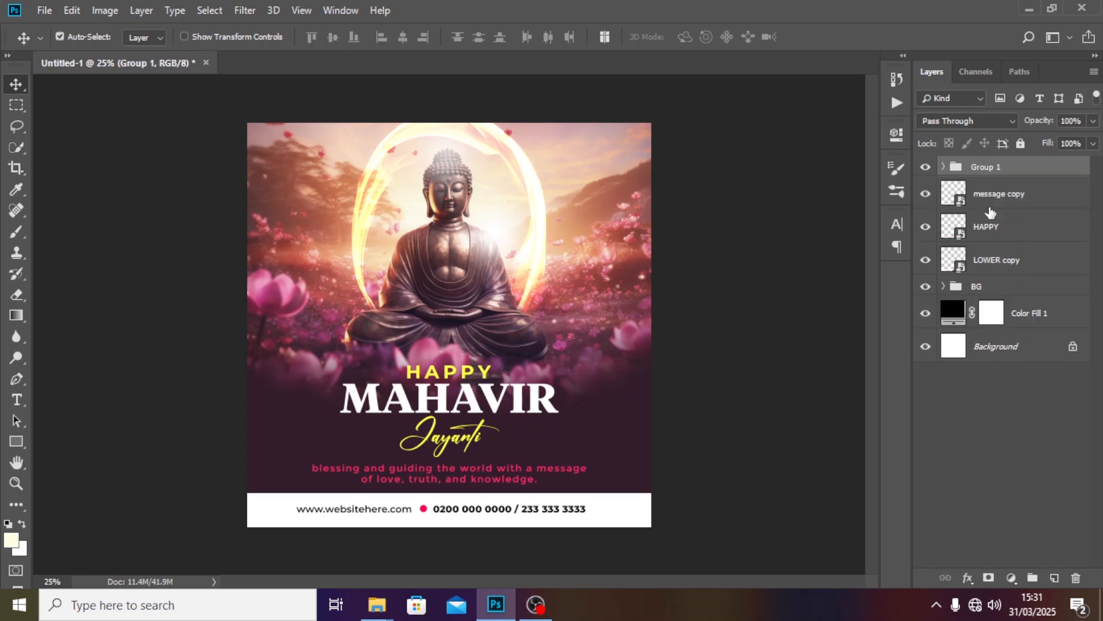
double_click(993, 171)
text(GLOW)
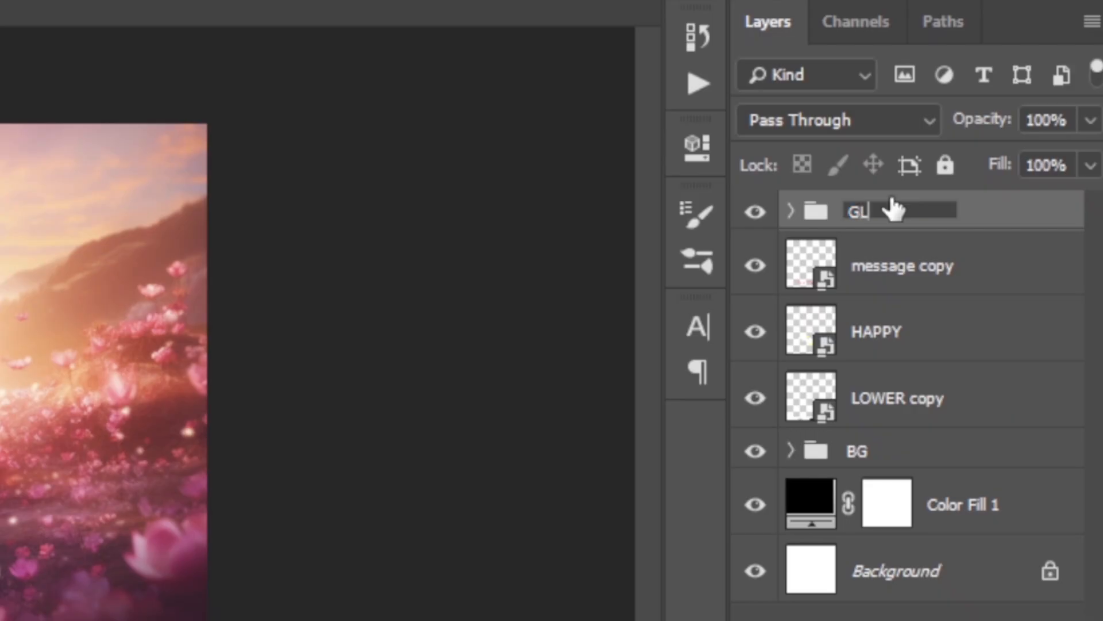
key(Return)
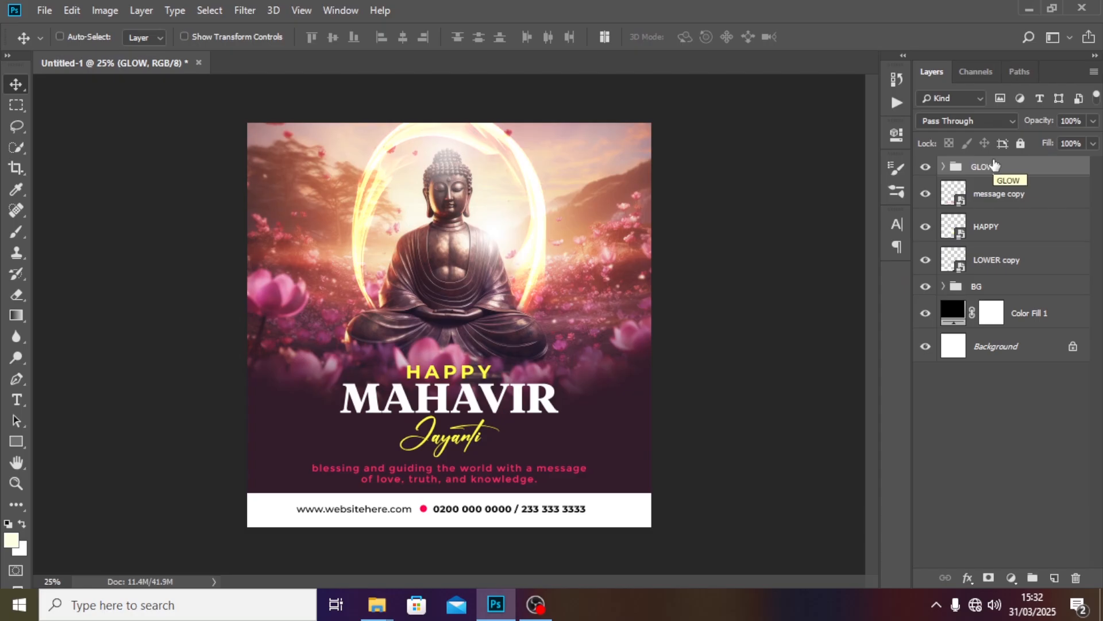
Stamp all visible layers into a new top layer converted to a smart object, and set its blend mode to Soft Light.
key(ctrl)
key(ctrl+shift+alt+e)
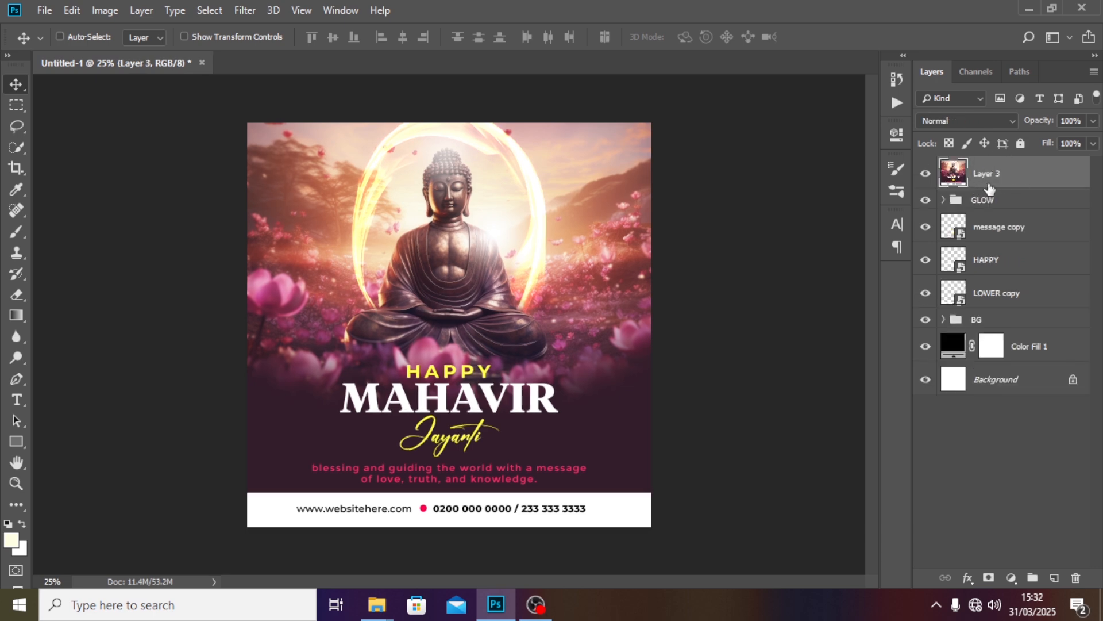
right_click(1000, 189)
click(954, 191)
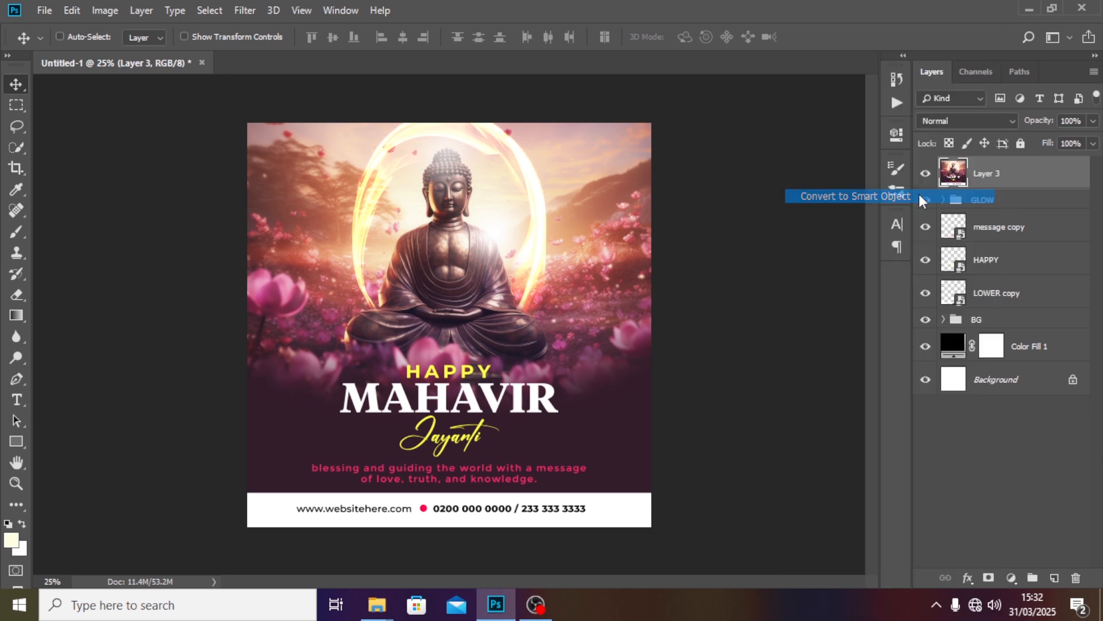
click(950, 120)
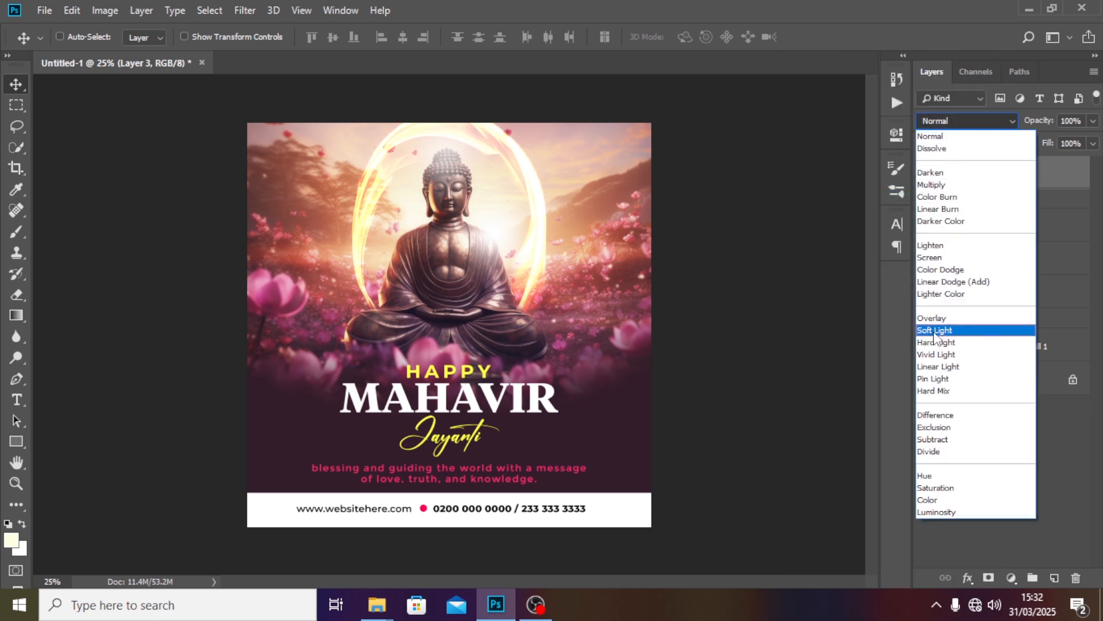
click(935, 331)
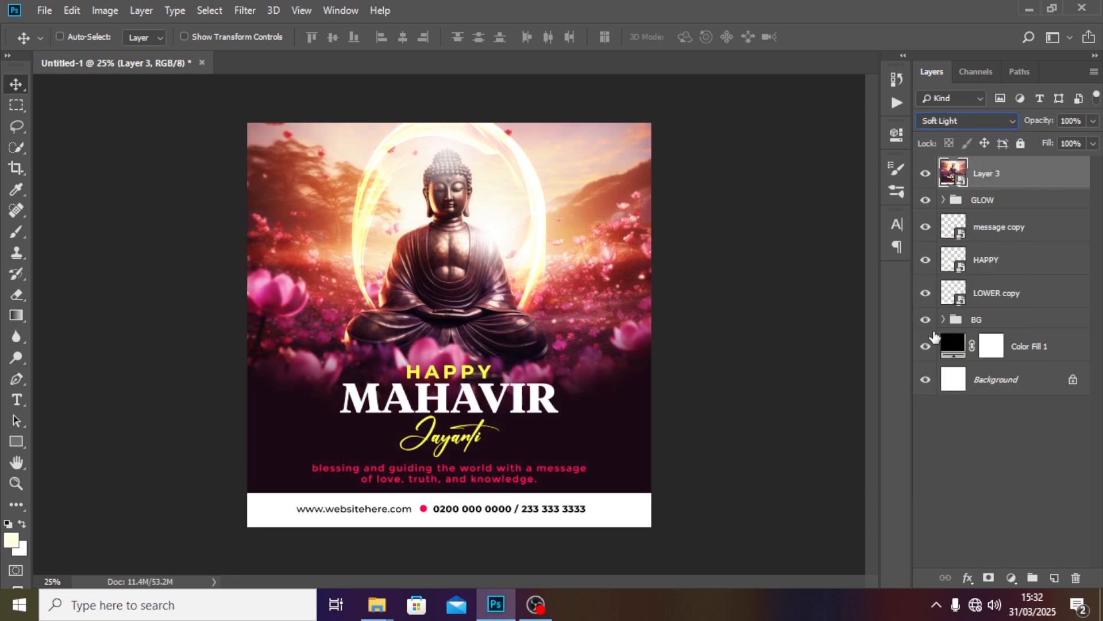